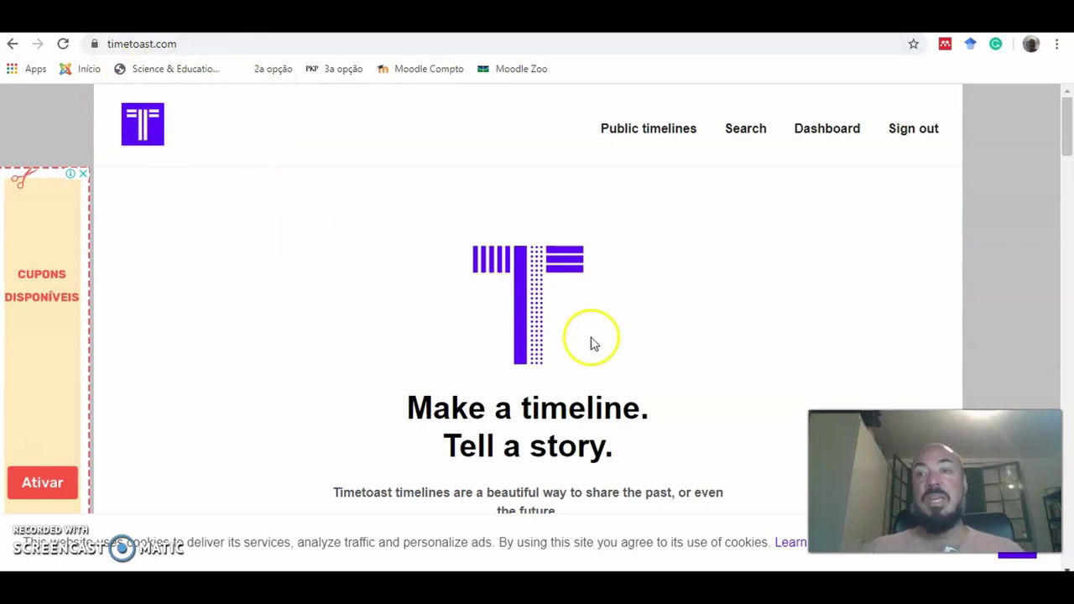
# Step: Open the personal timelines dashboard from the Timetoast home page
pyautogui.scroll(-2, 866, 221)
pyautogui.scroll(2, 865, 220)
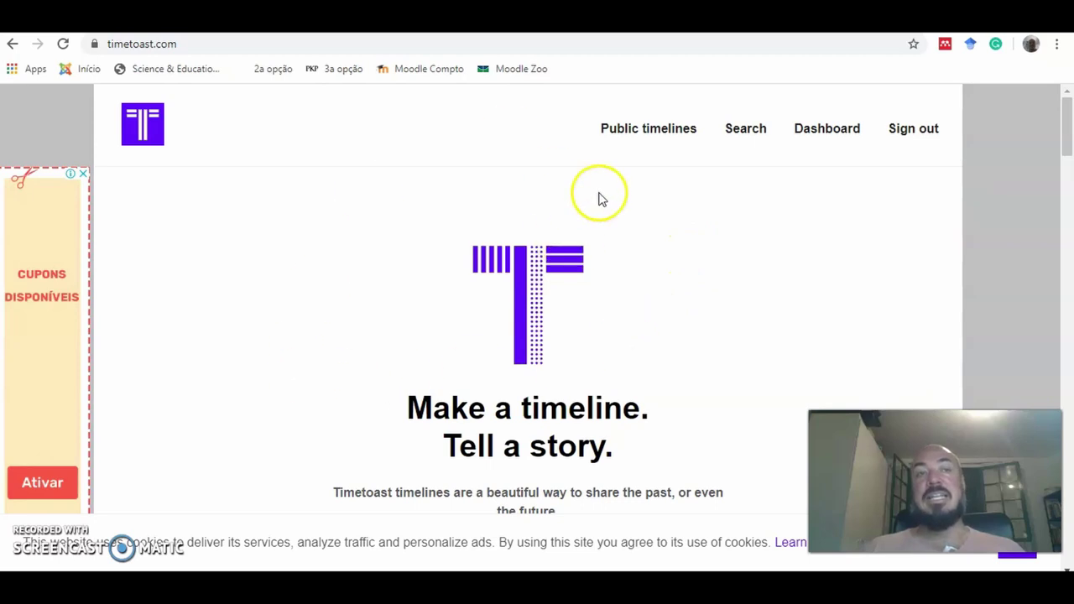
pyautogui.scroll(-3, 680, 286)
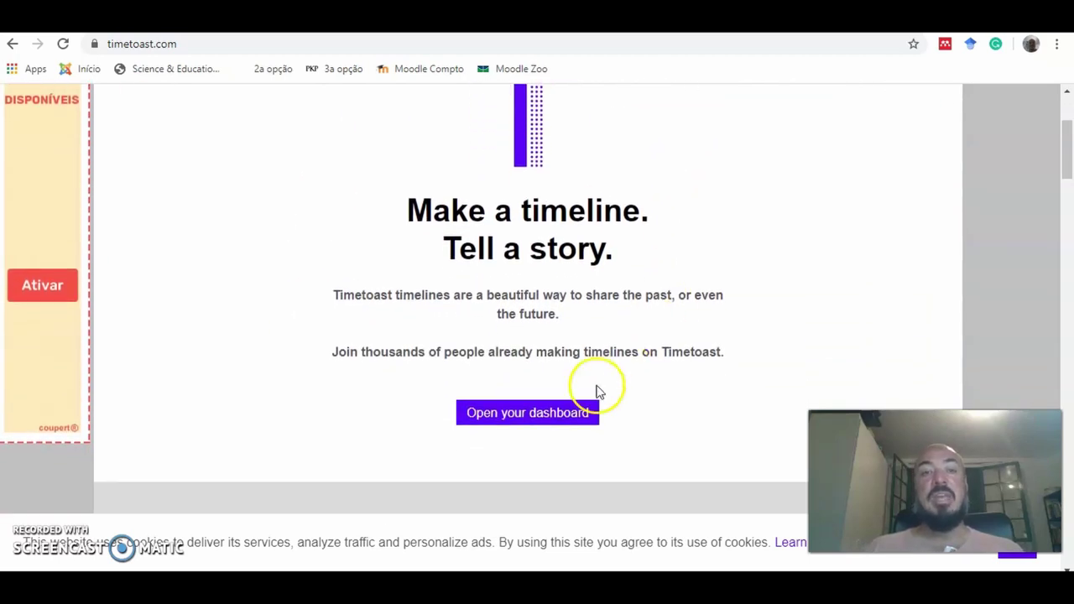
pyautogui.click(558, 413)
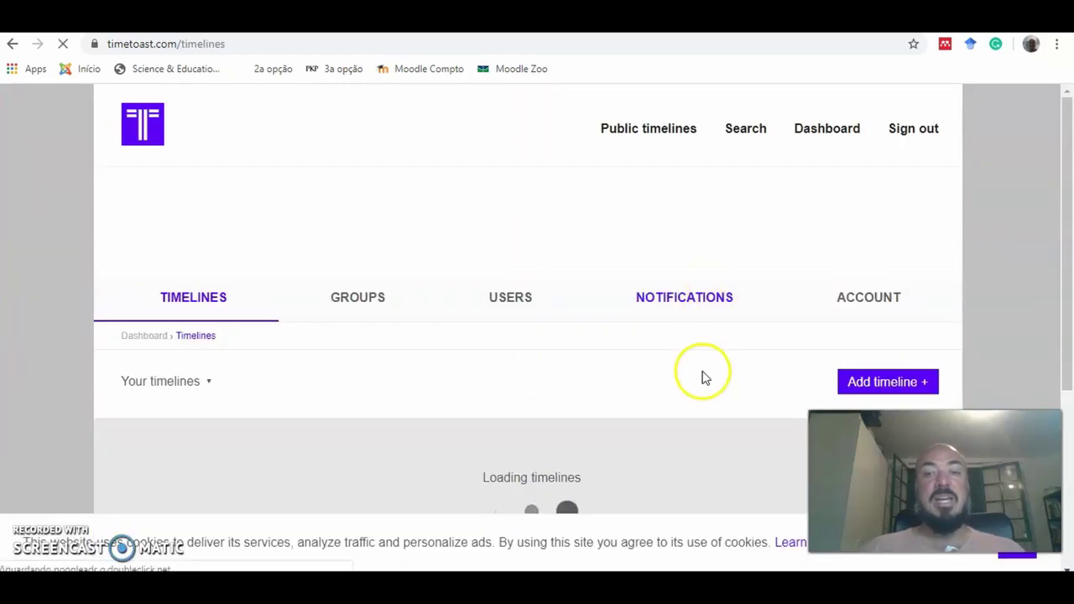
# Step: Look over the dashboard's sections and the existing timelines
pyautogui.scroll(-2, 705, 378)
pyautogui.scroll(-2, 705, 377)
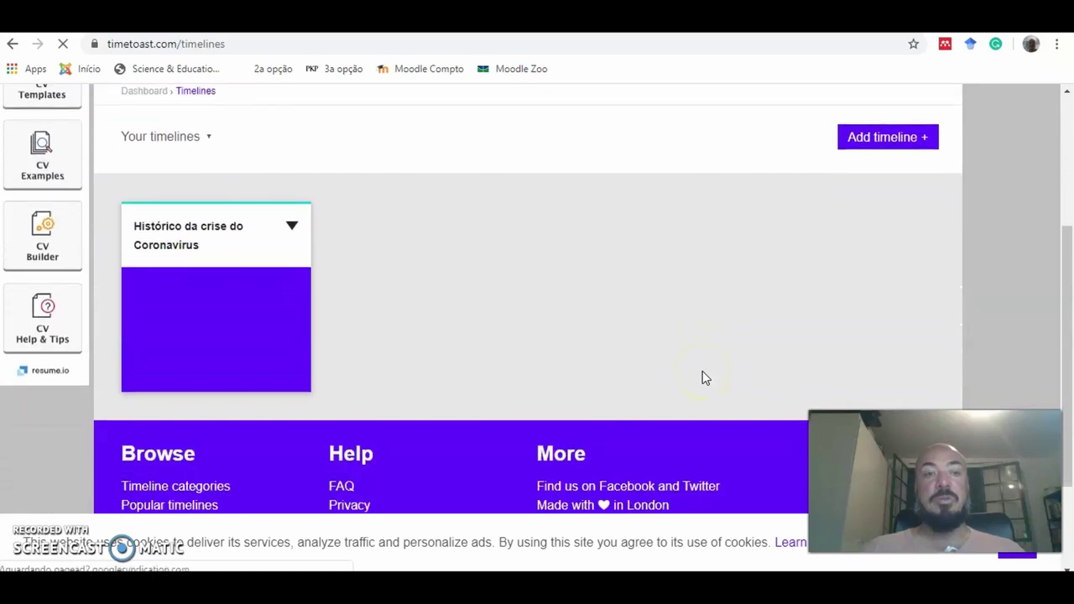
pyautogui.scroll(3, 705, 378)
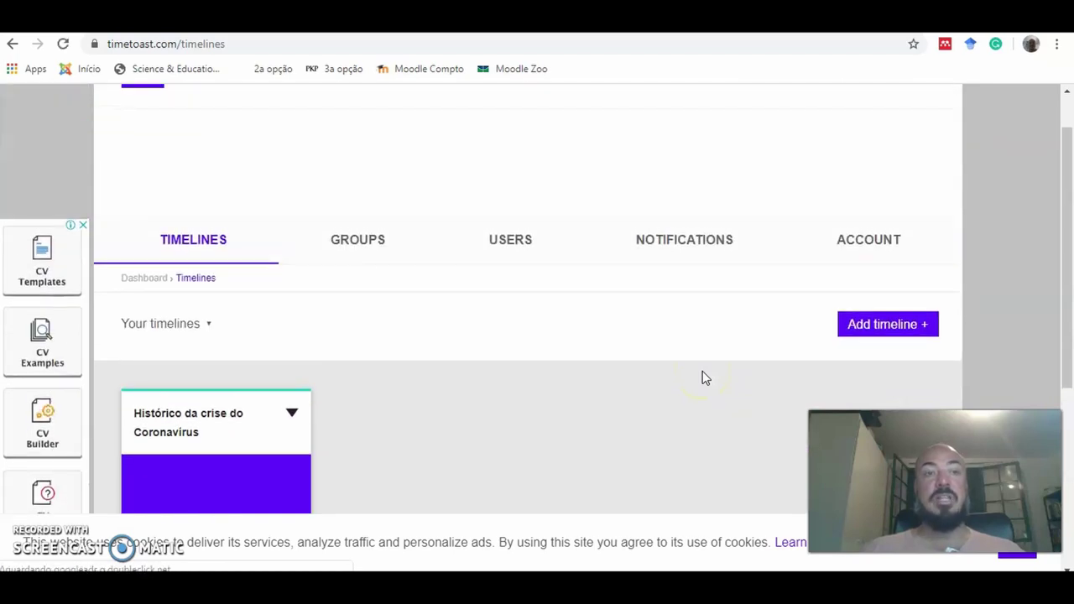
pyautogui.scroll(-1, 703, 371)
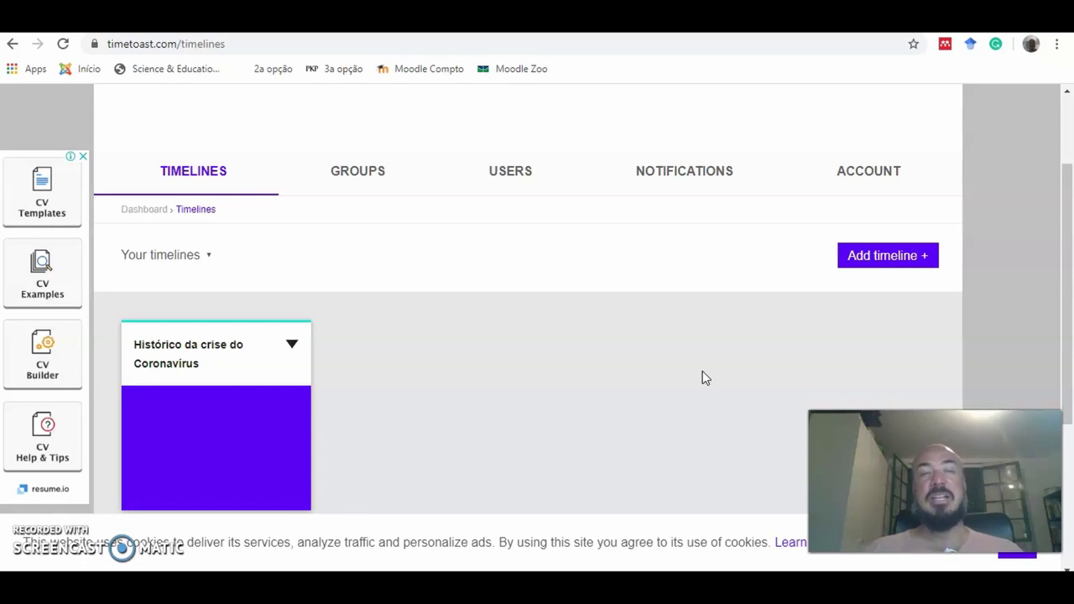
pyautogui.scroll(2, 703, 378)
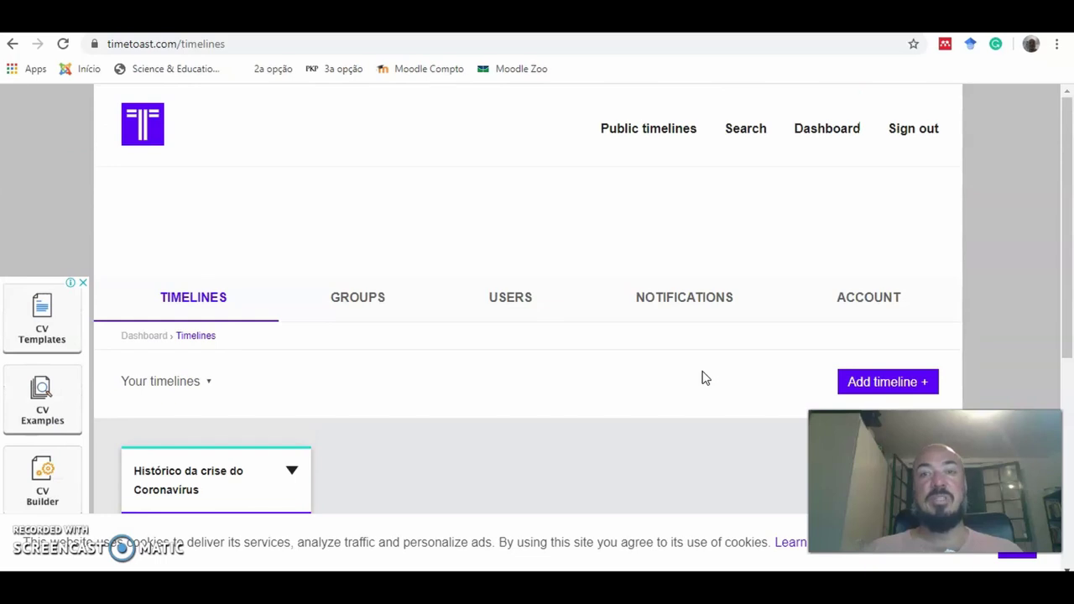
pyautogui.scroll(-1, 703, 377)
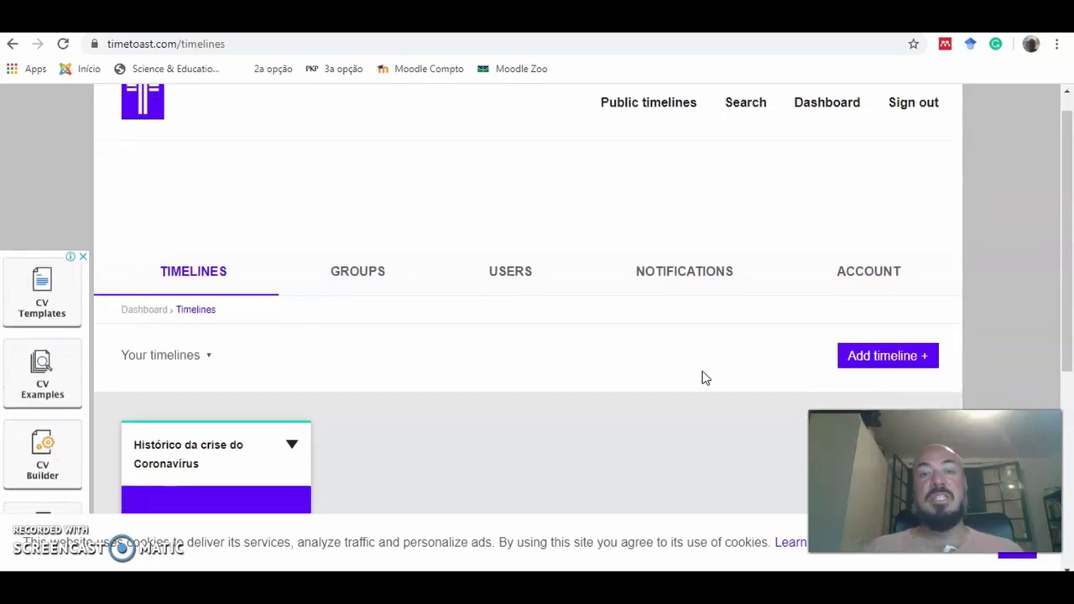
pyautogui.scroll(1, 703, 377)
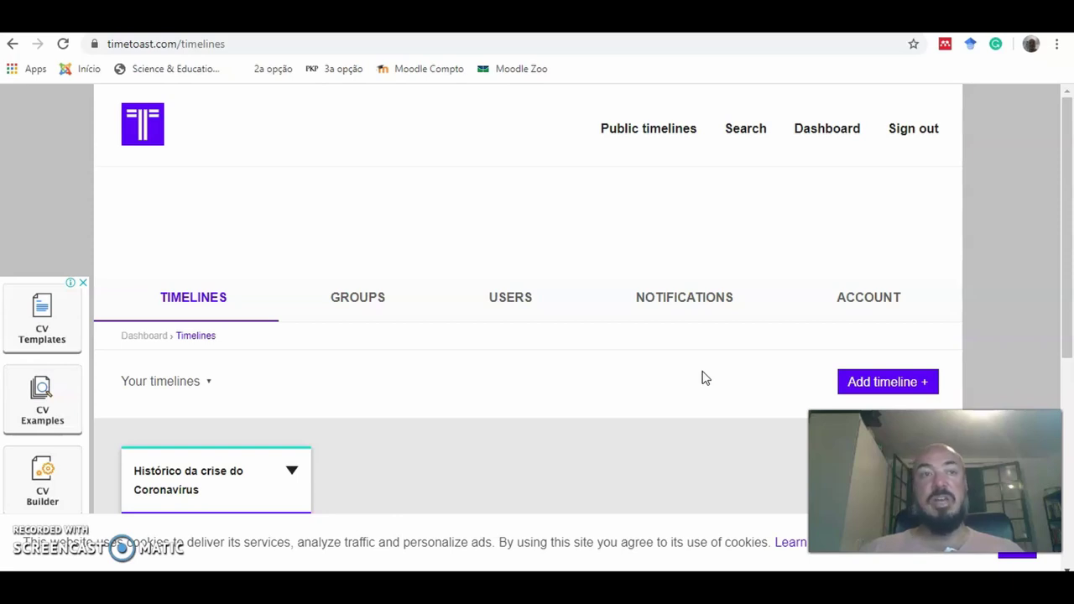
# Step: Start a new timeline and title it "História da Biologia"
pyautogui.scroll(-3, 703, 377)
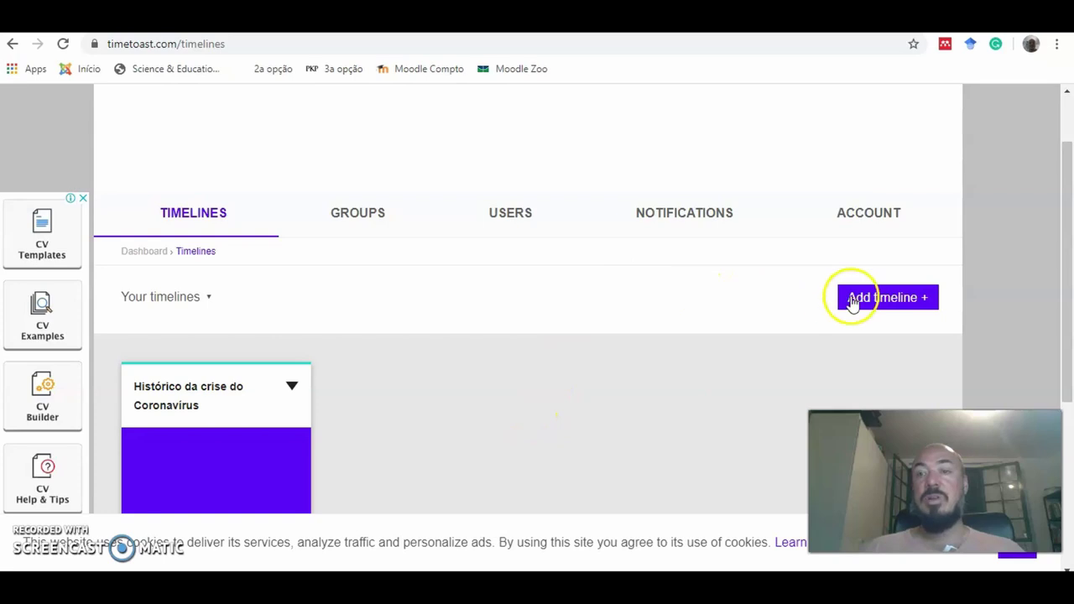
pyautogui.click(874, 308)
pyautogui.click(874, 307)
pyautogui.click(714, 347)
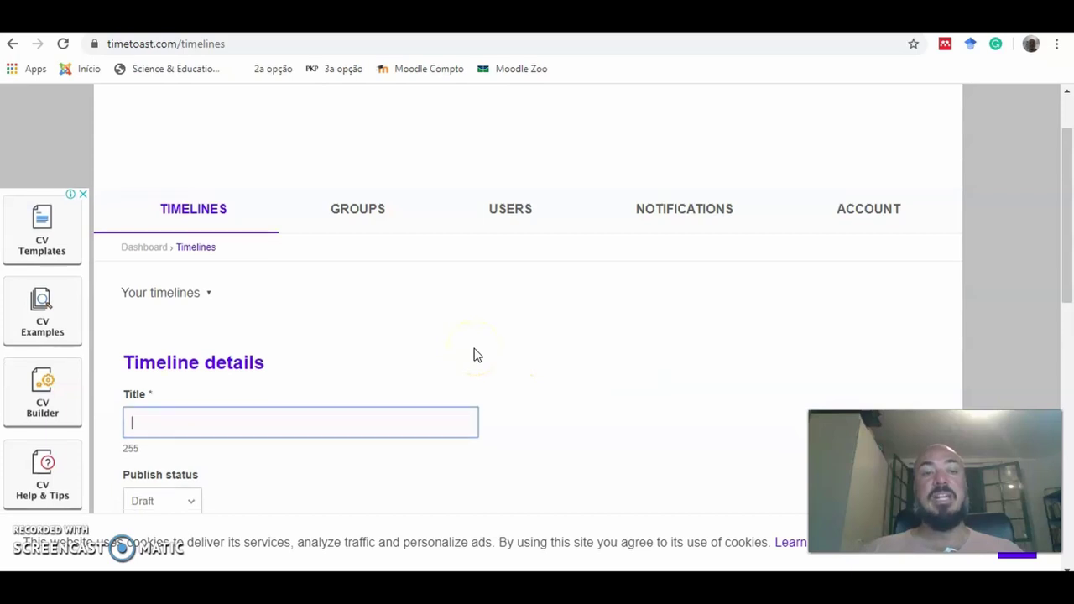
pyautogui.scroll(-2, 473, 355)
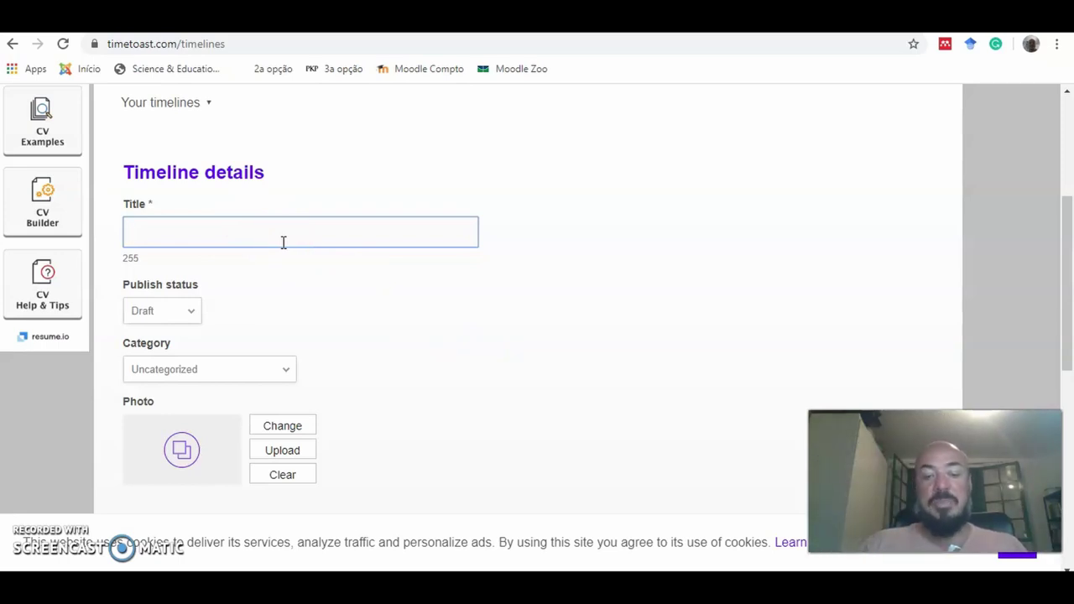
pyautogui.write('Hist')
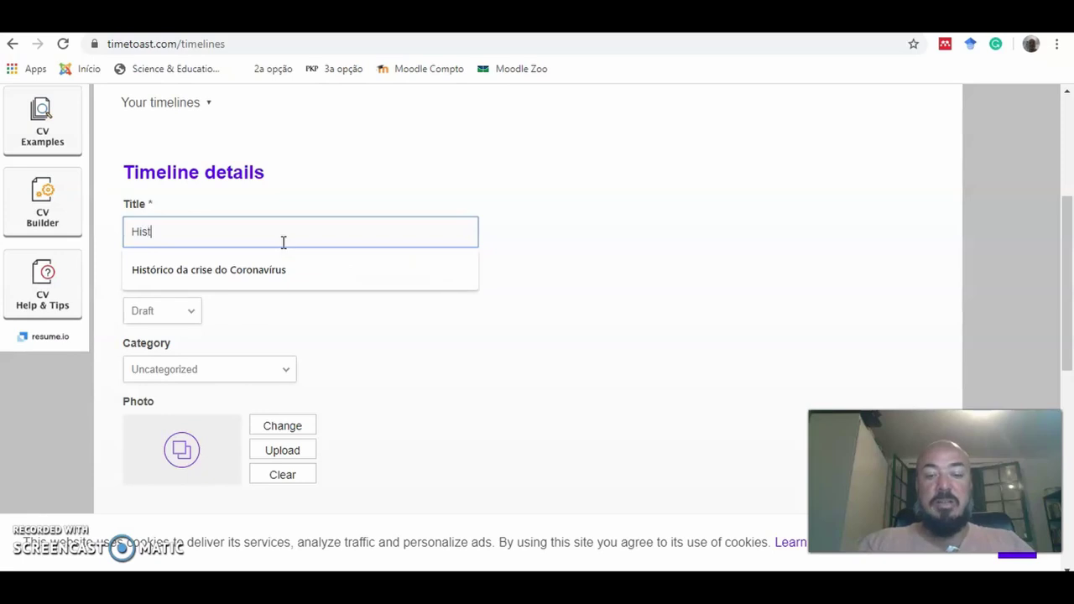
pyautogui.write('ória da B')
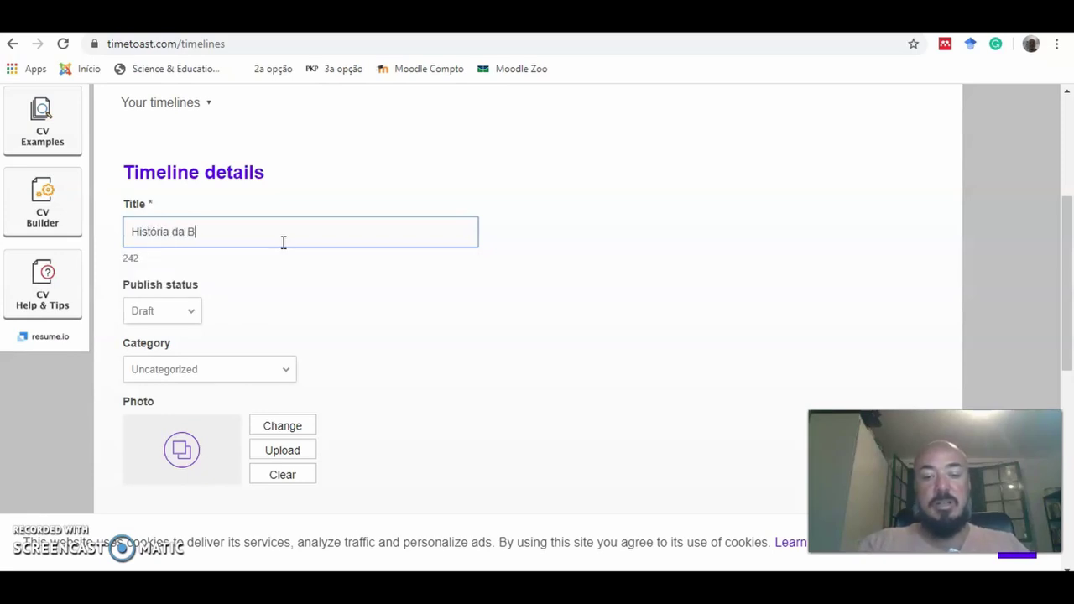
pyautogui.write('iologia')
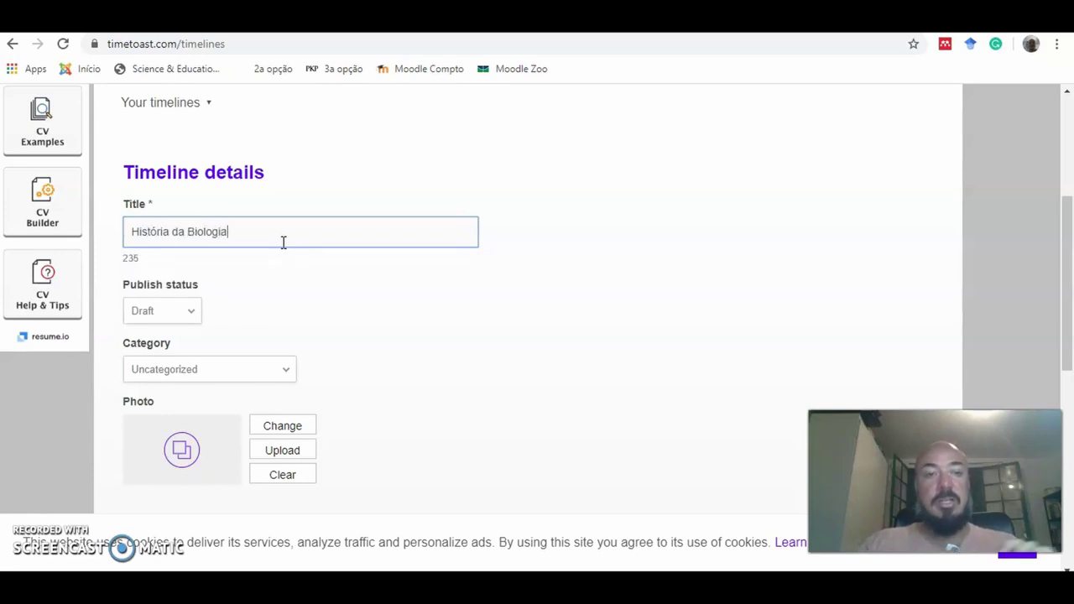
# Step: Create the timeline with publish status Public and category Science and Technology, without a photo
pyautogui.click(190, 310)
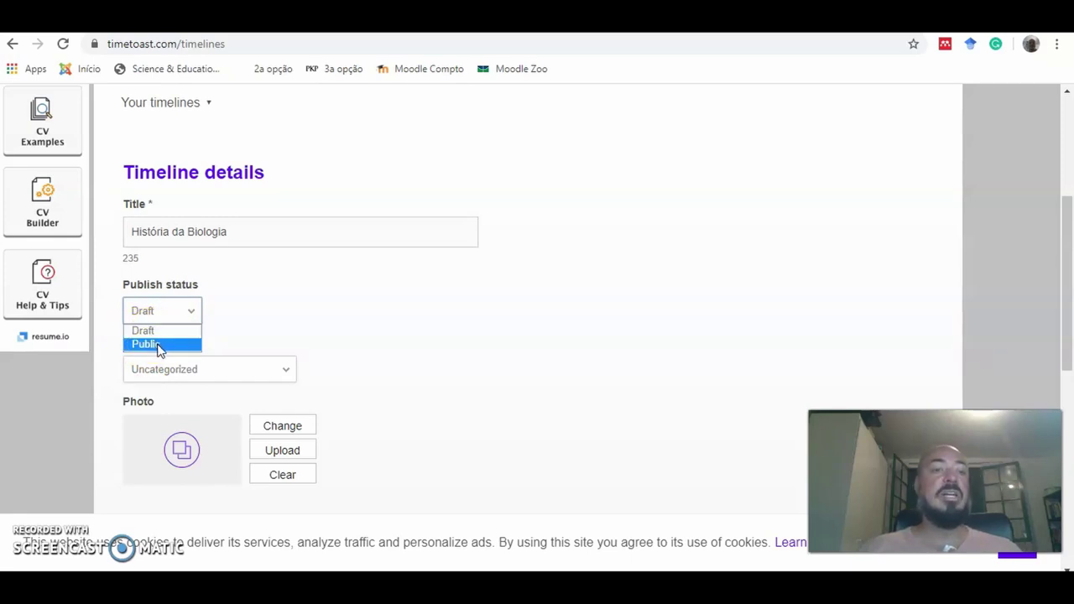
pyautogui.click(162, 345)
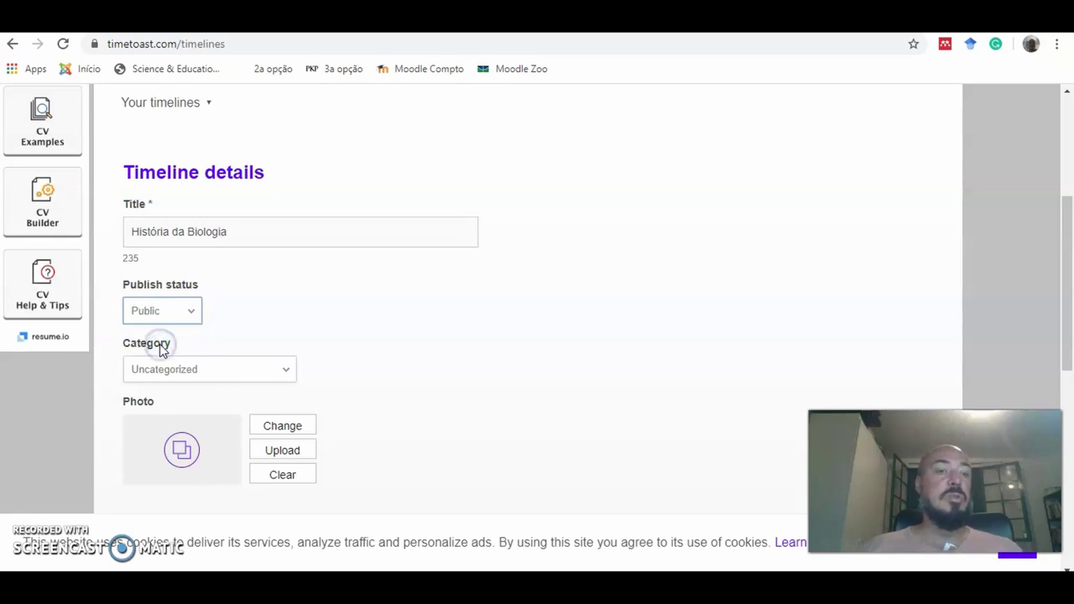
pyautogui.click(258, 370)
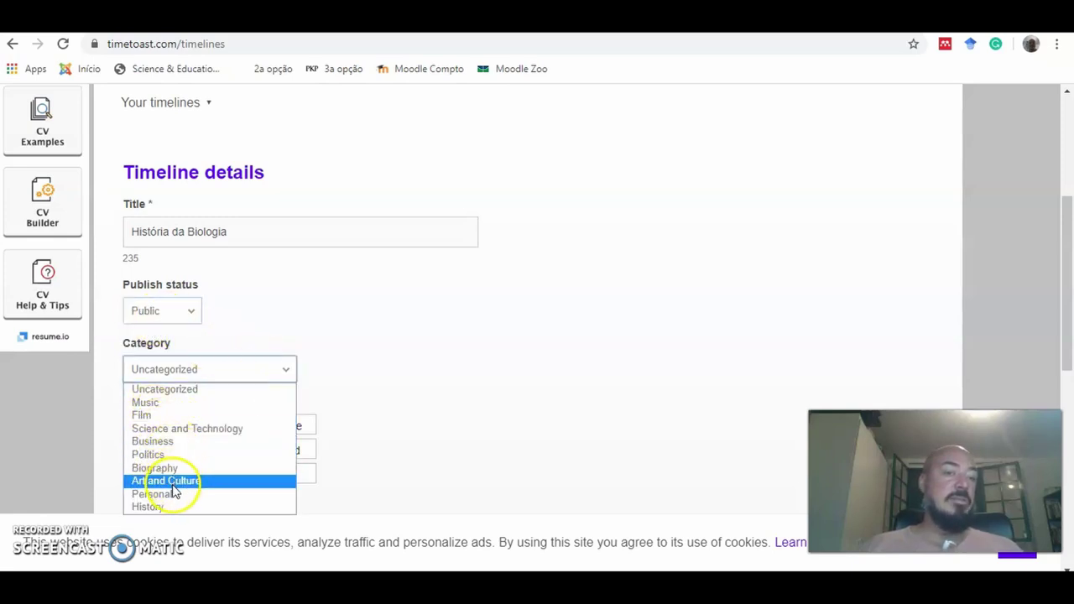
pyautogui.click(207, 434)
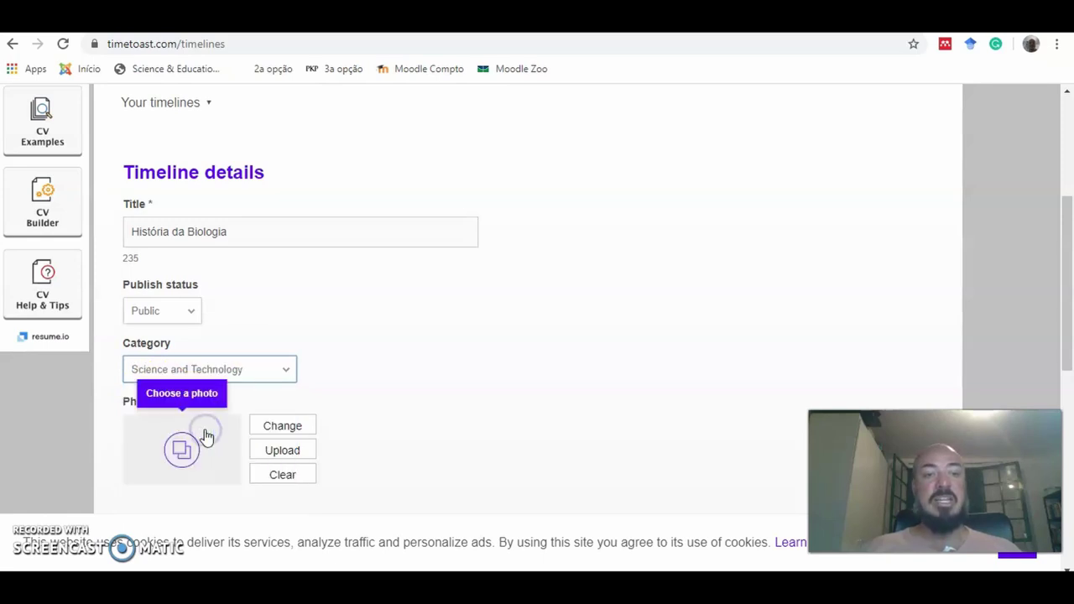
pyautogui.scroll(-3, 447, 435)
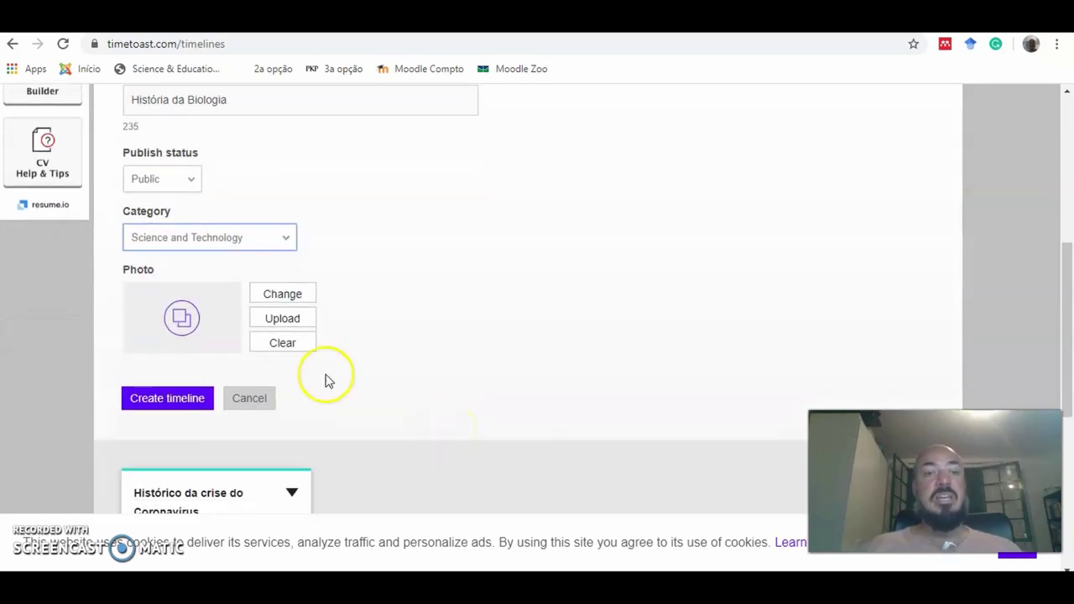
pyautogui.click(168, 401)
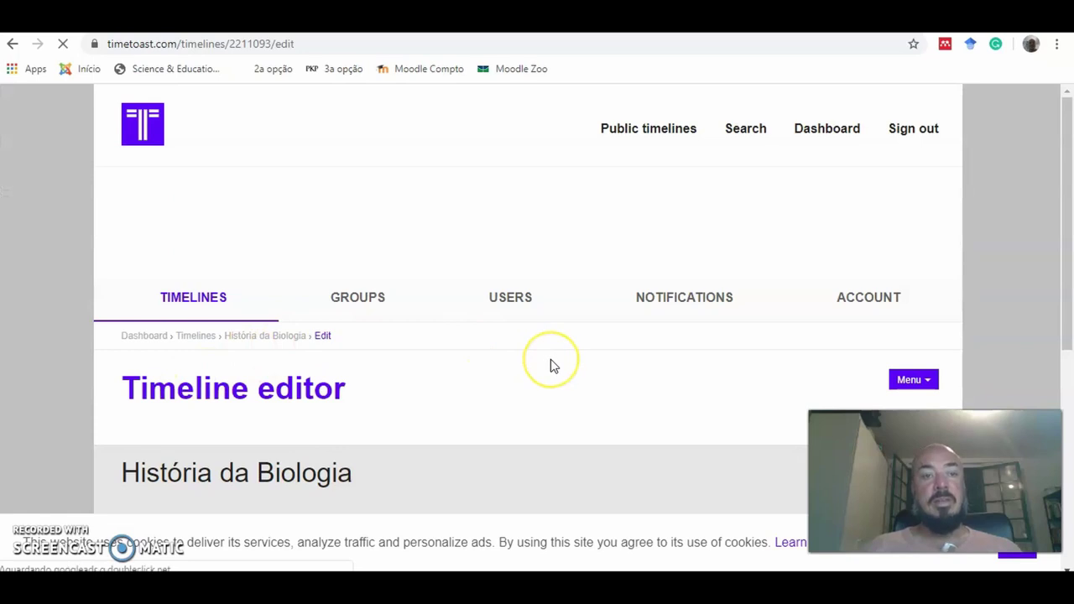
# Step: Start a new event in the timeline and title it "Publicação da Origem das espécies"
pyautogui.scroll(-4, 546, 364)
pyautogui.scroll(2, 551, 361)
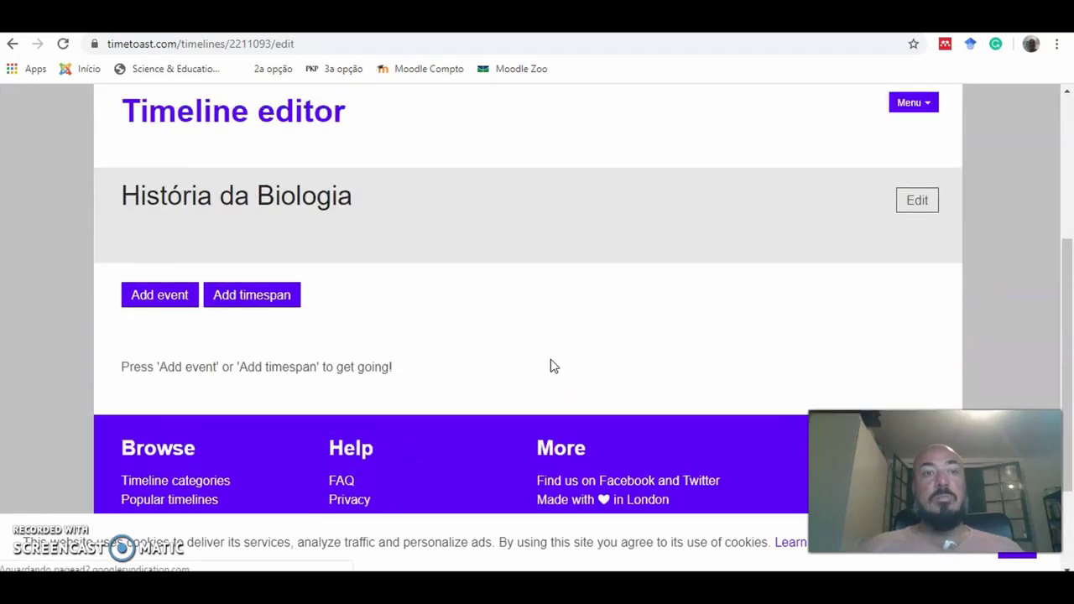
pyautogui.click(530, 369)
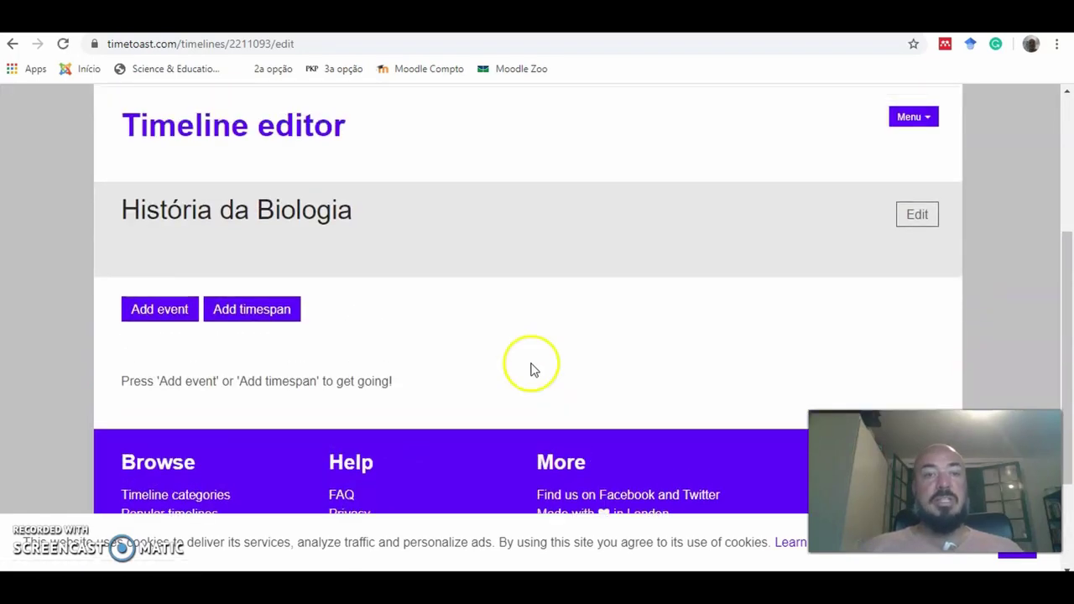
pyautogui.click(165, 308)
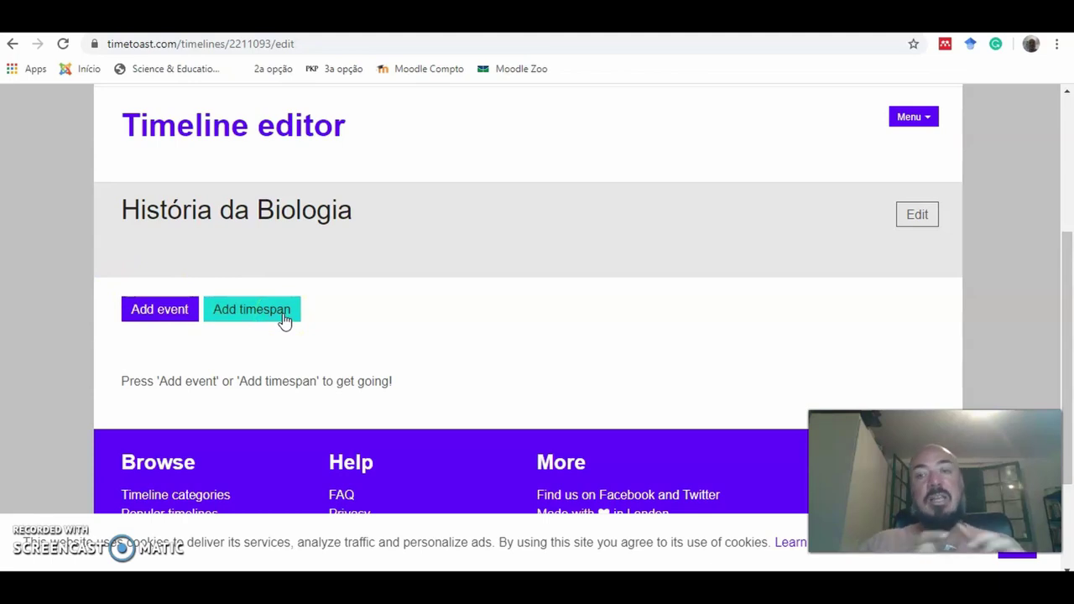
pyautogui.click(175, 311)
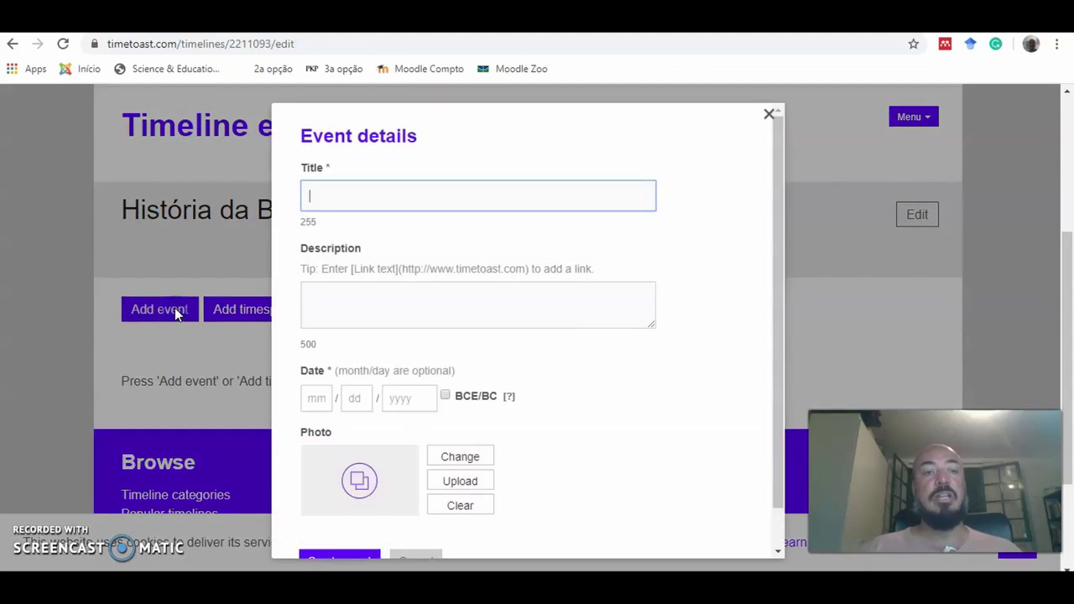
pyautogui.click(400, 185)
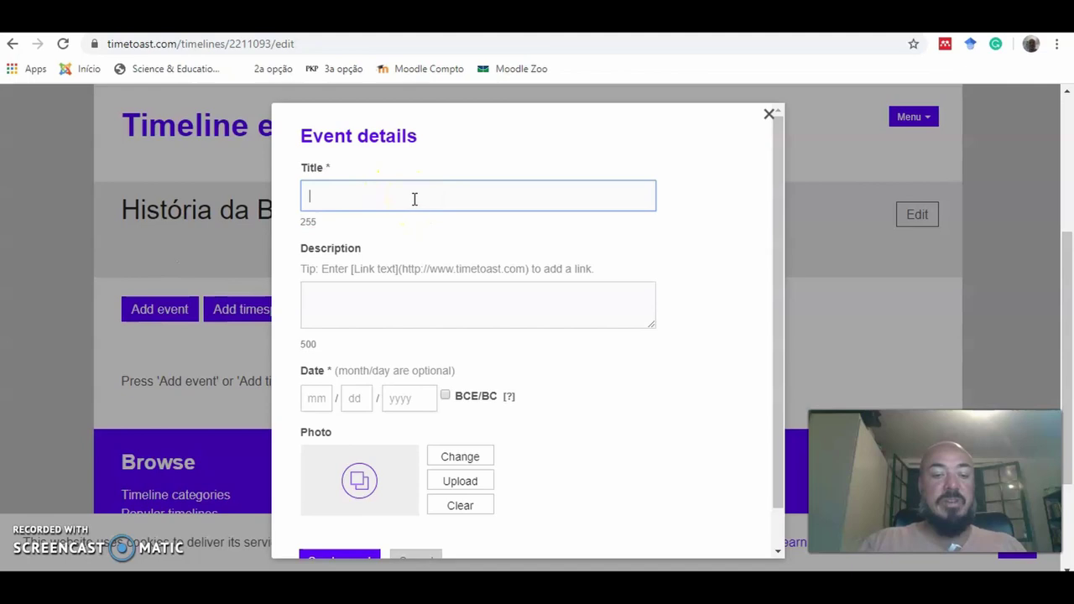
pyautogui.write('Publicação da Origem das espécies')
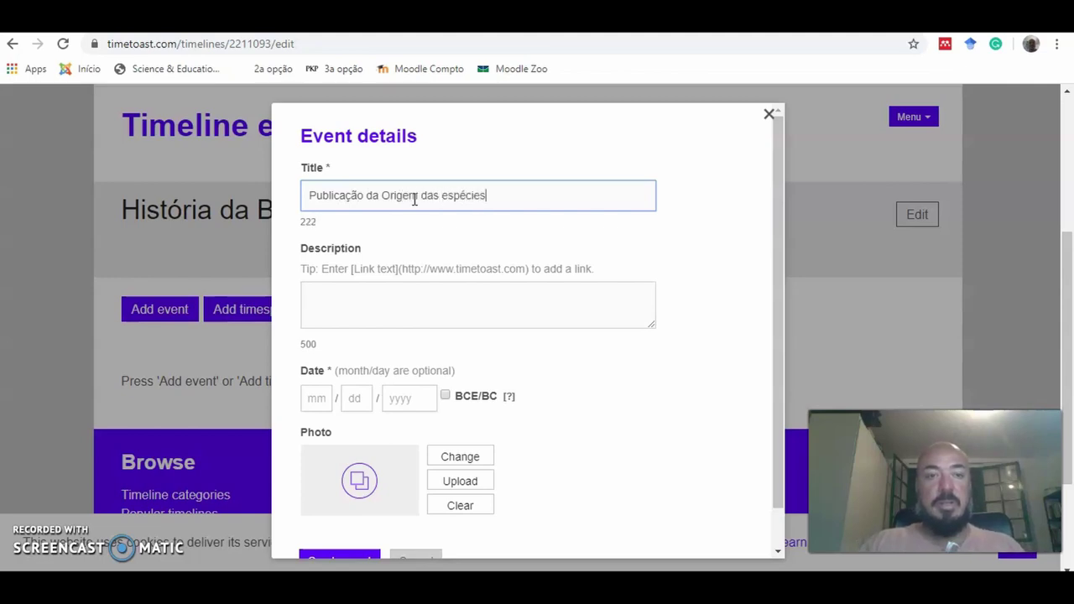
# Step: Enter the event description "O naturalista Charles Darwin finalmente publica seu trabalho seminal sobre evolução"
pyautogui.click(393, 298)
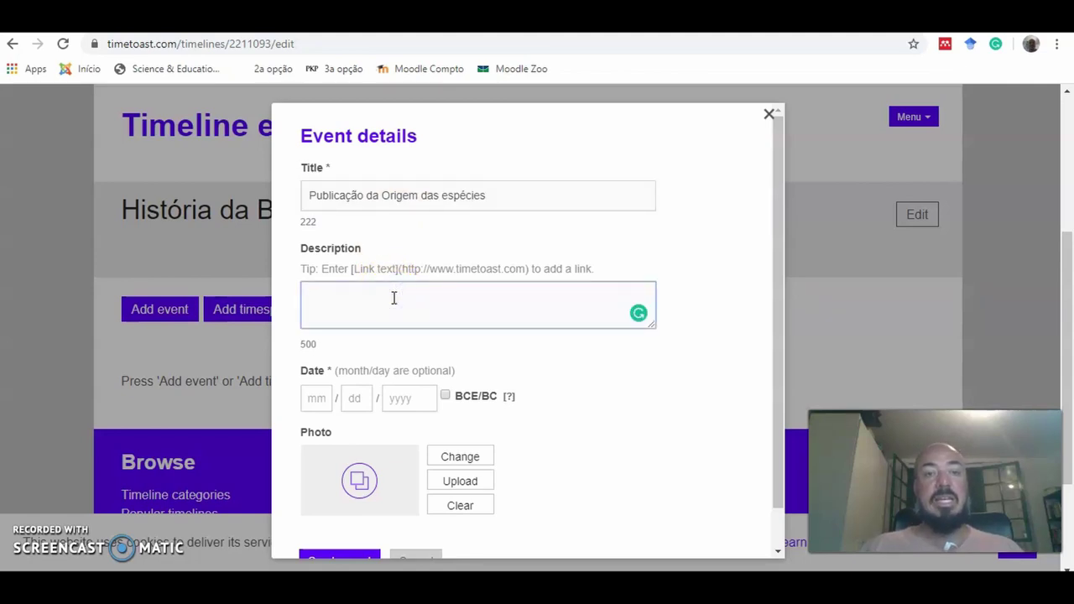
pyautogui.write('O na')
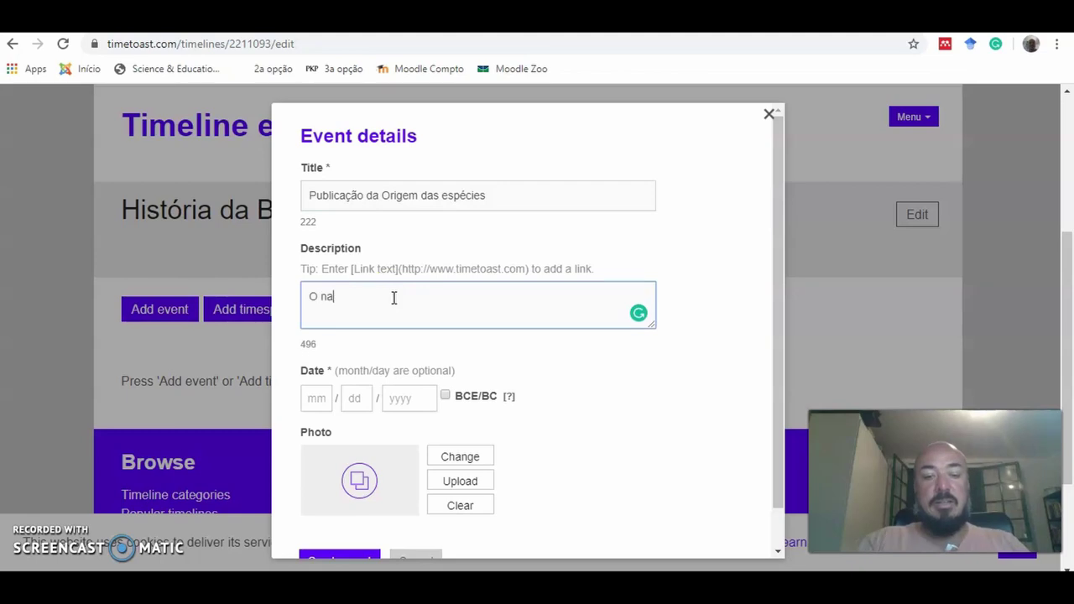
pyautogui.write('turalista Charles D')
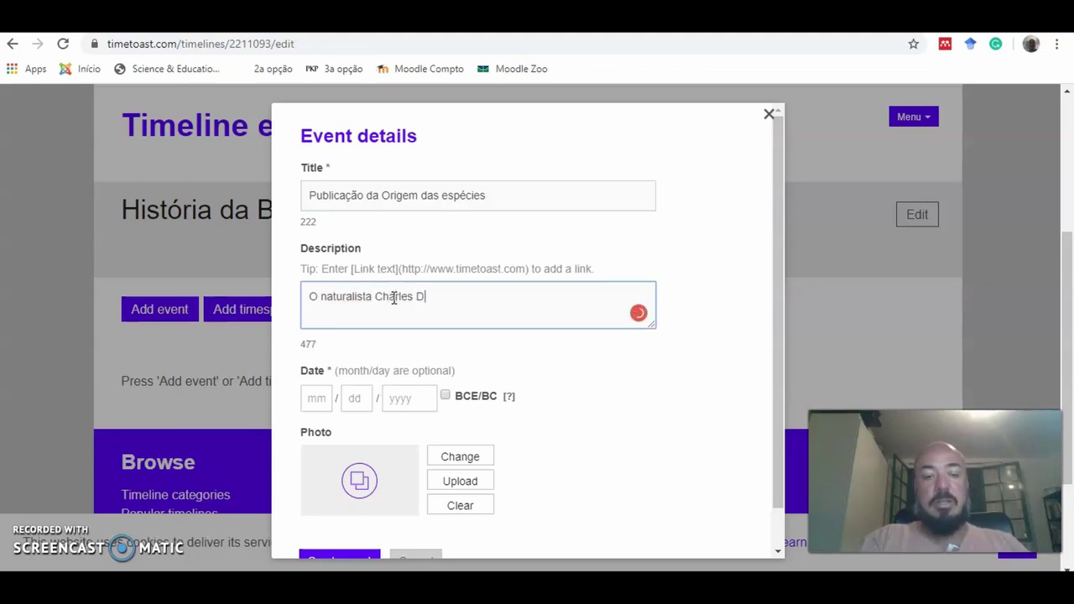
pyautogui.write('arwin final')
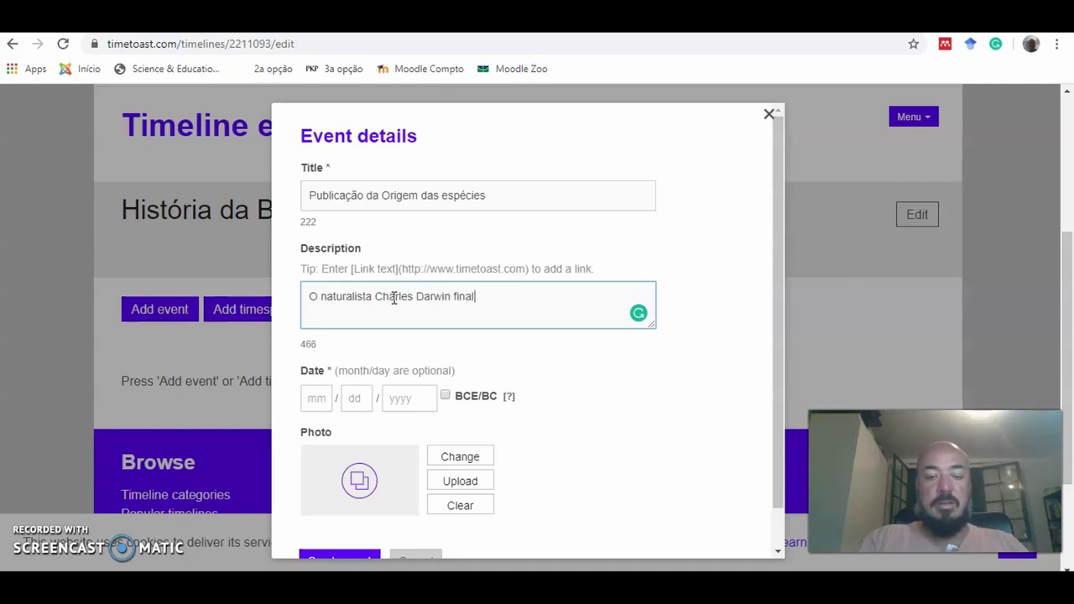
pyautogui.write('mente publica seu ')
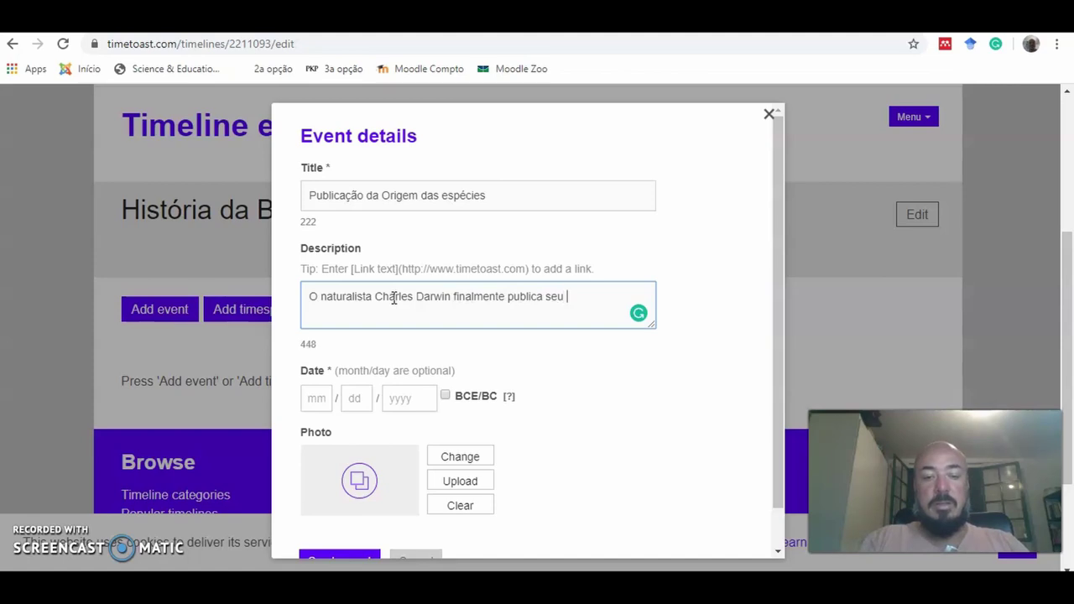
pyautogui.write('trabalho s')
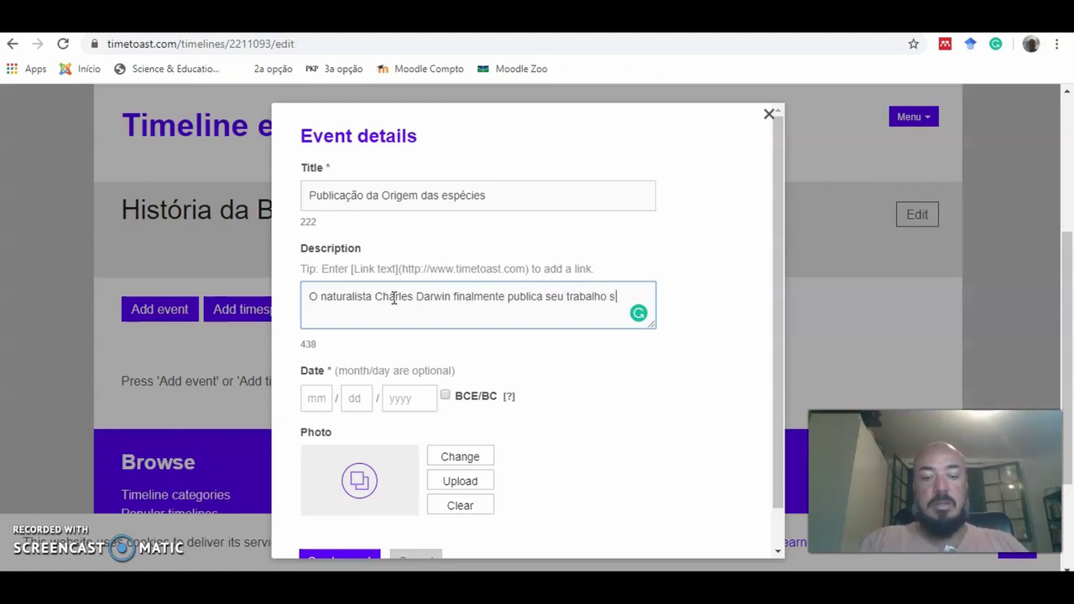
pyautogui.write('eminal sobre evolução')
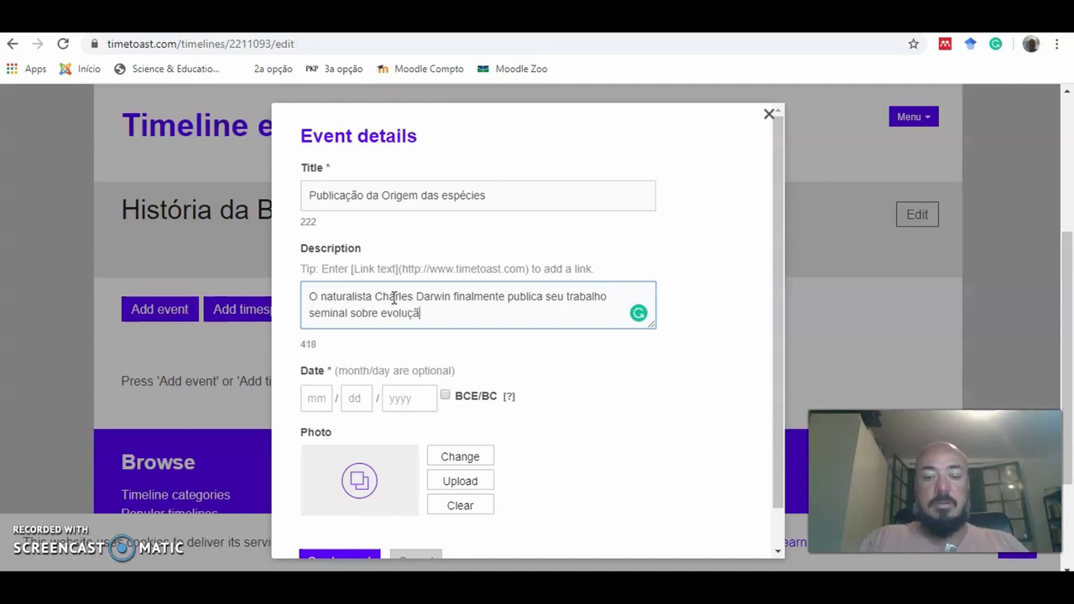
# Step: Date the Origin of Species event 11/01/1859 (month/day/year) and create it without a photo
pyautogui.click(318, 398)
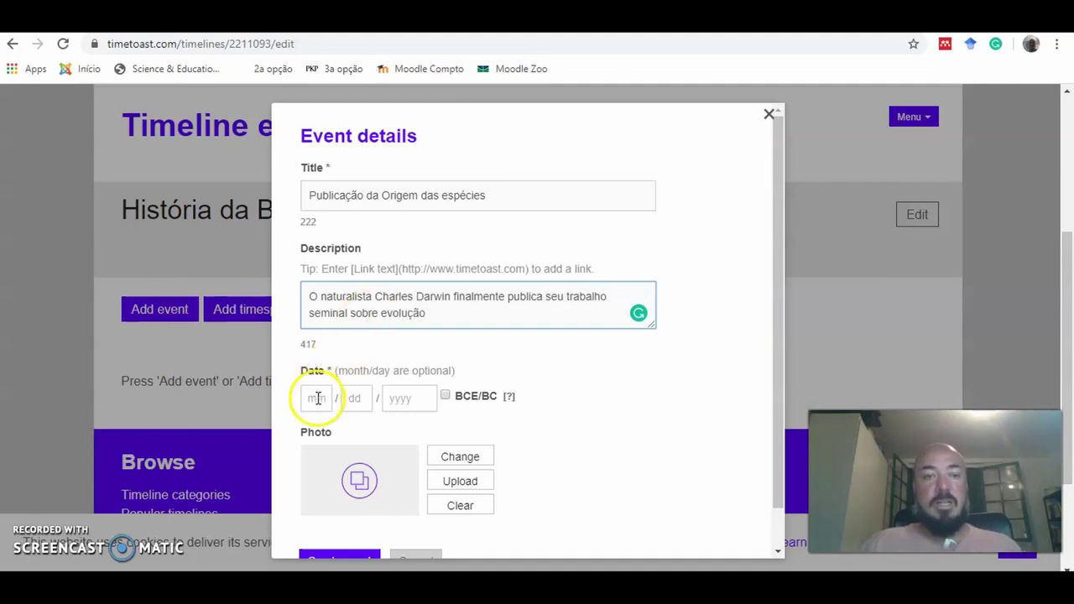
pyautogui.click(318, 397)
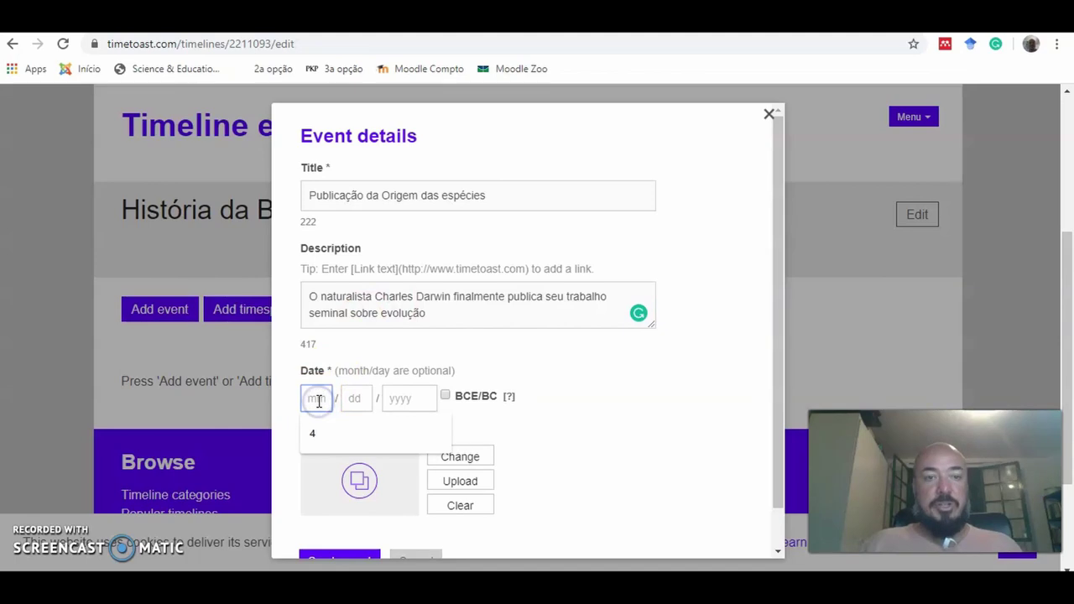
pyautogui.click(395, 398)
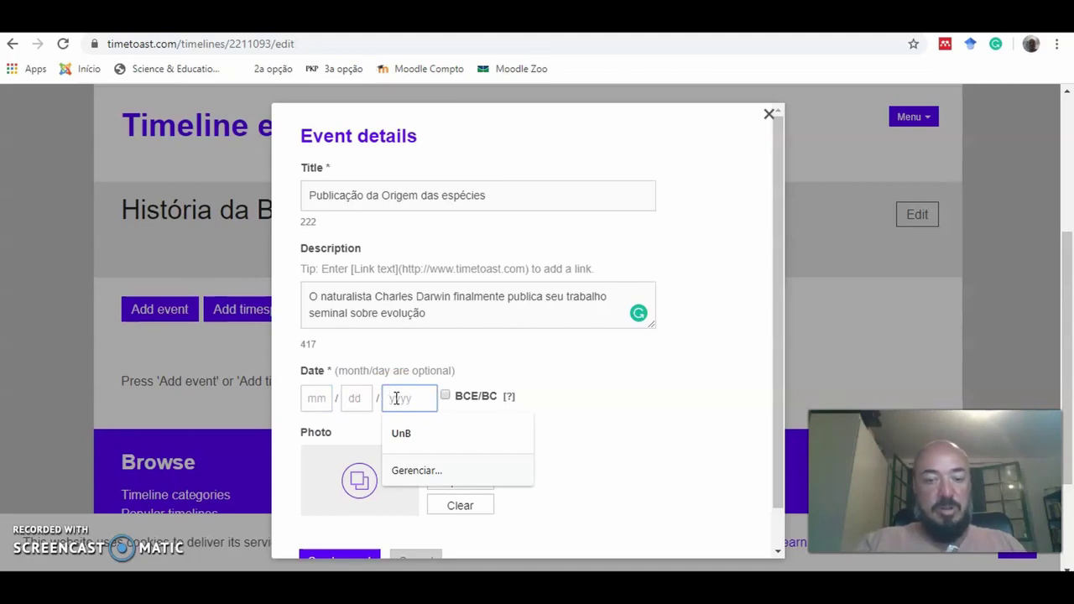
pyautogui.write('1859')
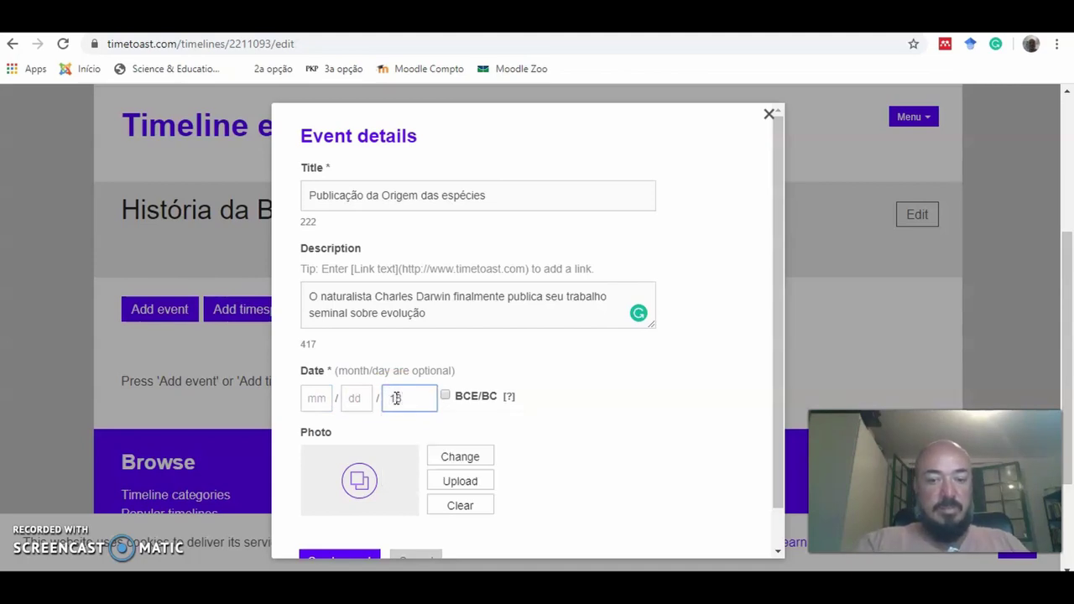
pyautogui.click(362, 398)
pyautogui.write('01')
pyautogui.click(324, 398)
pyautogui.write('11')
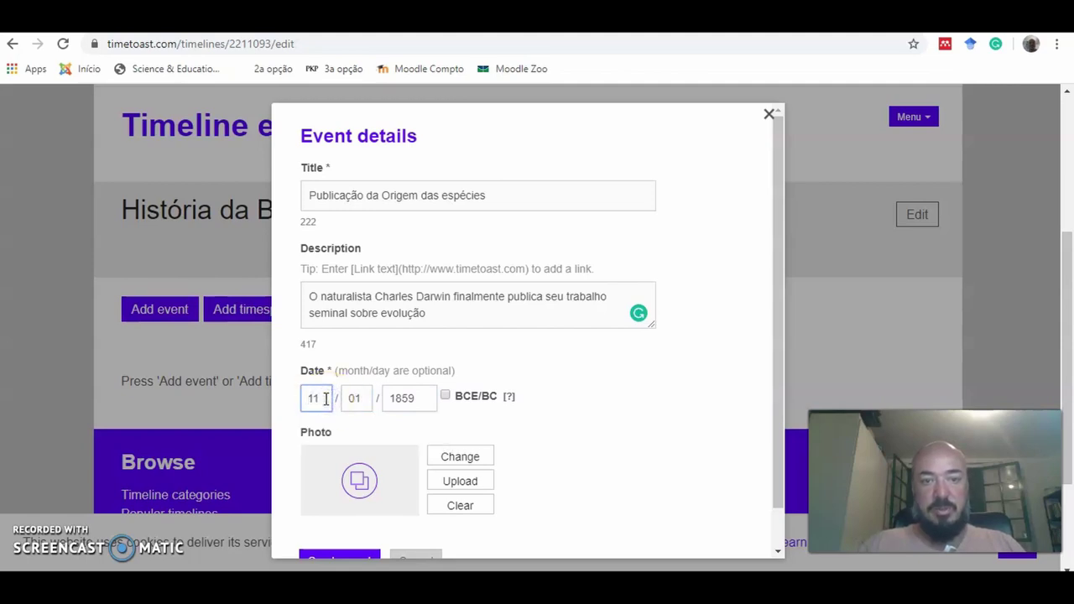
pyautogui.scroll(-1, 561, 472)
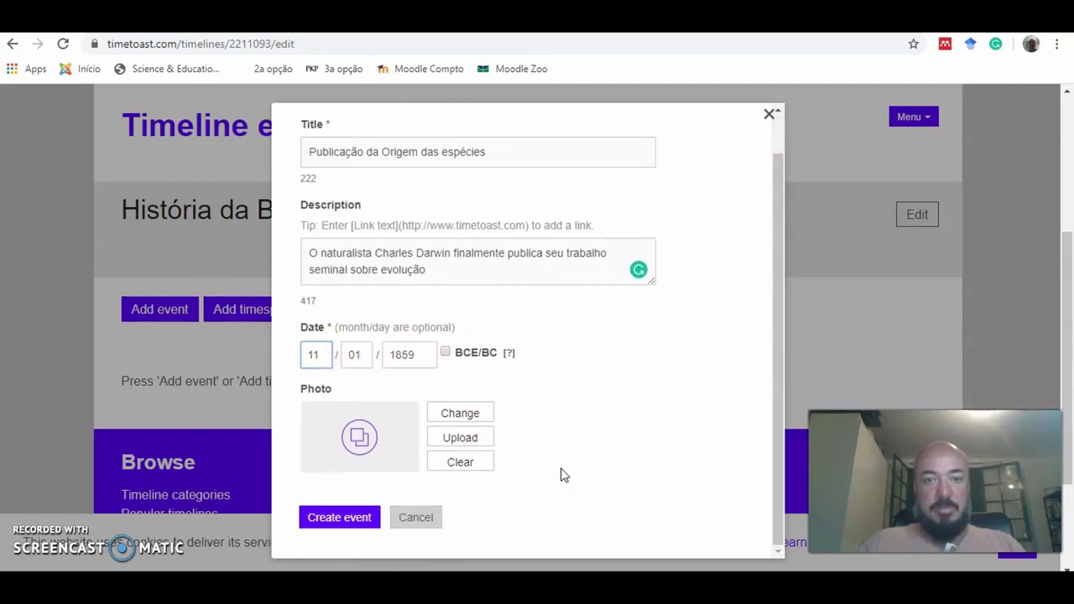
pyautogui.click(334, 517)
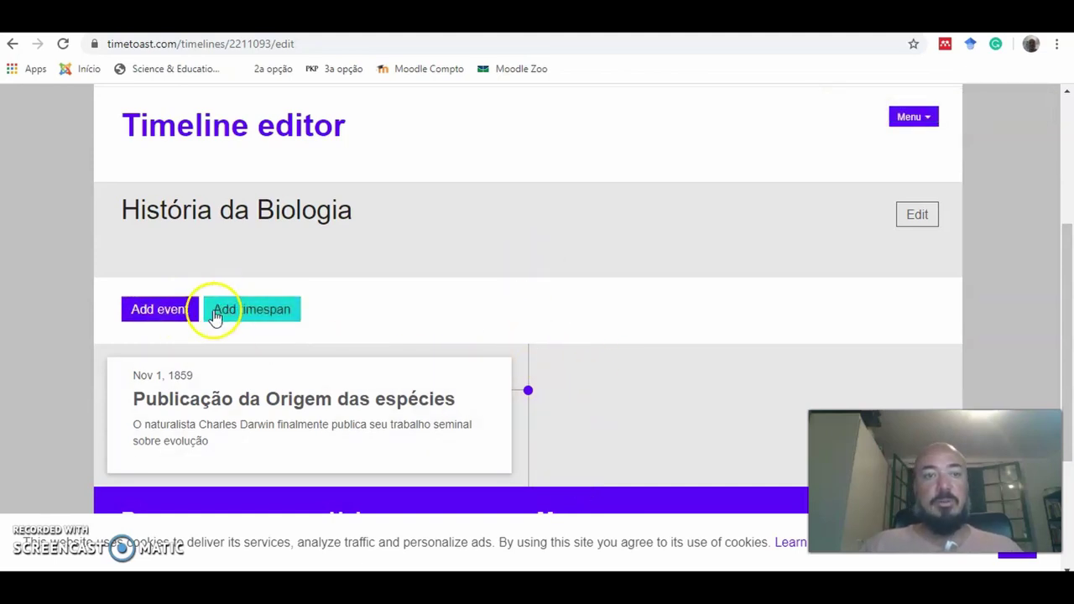
# Step: Start another event in the timeline and title it "Surgimento da genética"
pyautogui.click(142, 308)
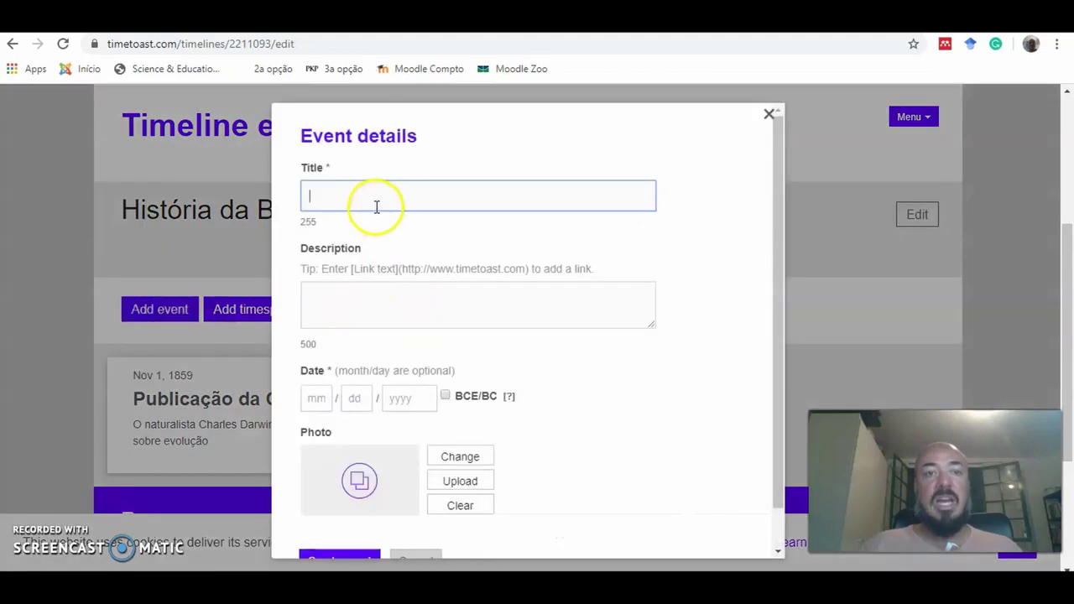
pyautogui.write('Surgimento')
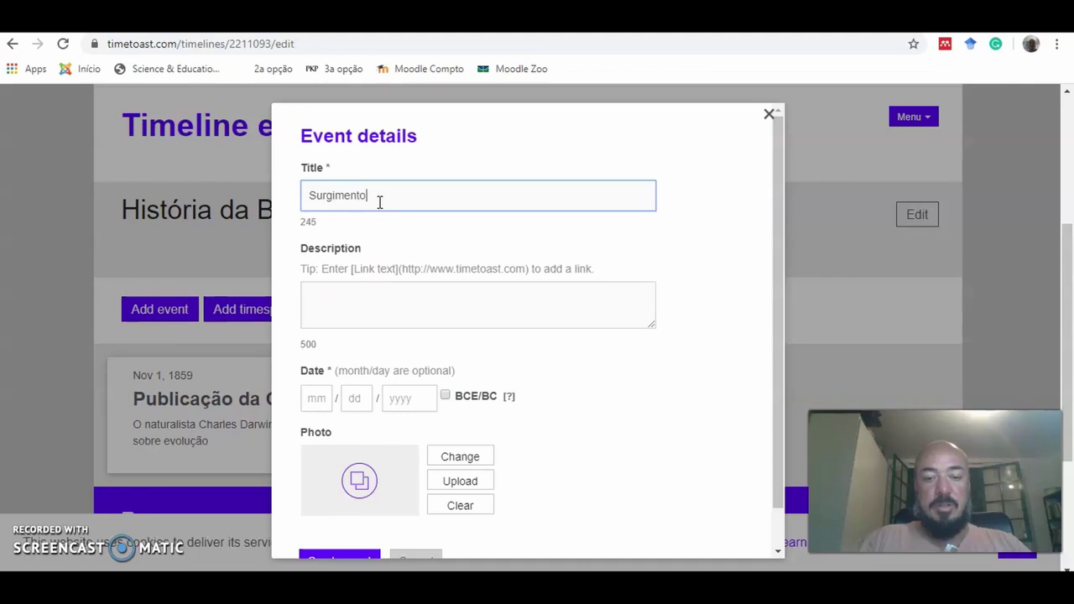
pyautogui.write(' da genética')
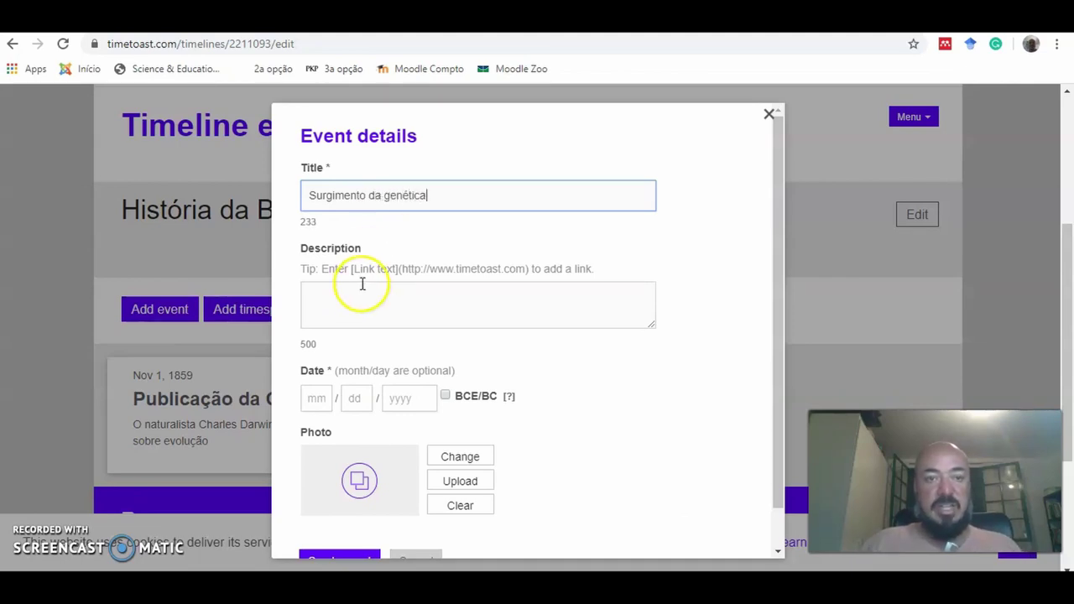
# Step: Date the genetics event 01/01/1909 and create it without a description or photo
pyautogui.click(326, 394)
pyautogui.write('01')
pyautogui.click(359, 398)
pyautogui.write('01')
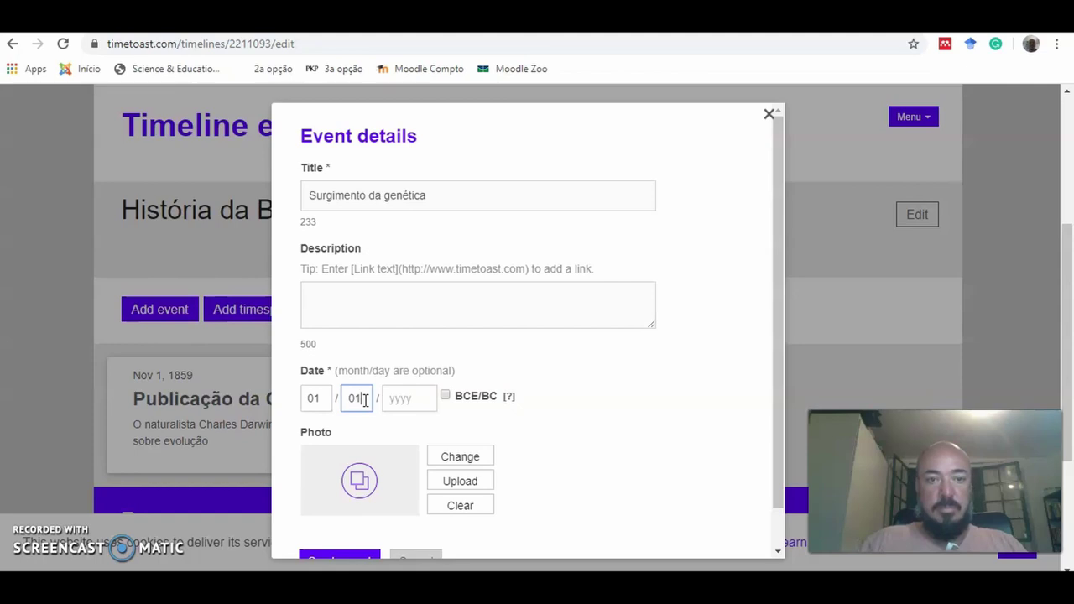
pyautogui.click(398, 400)
pyautogui.write('1909')
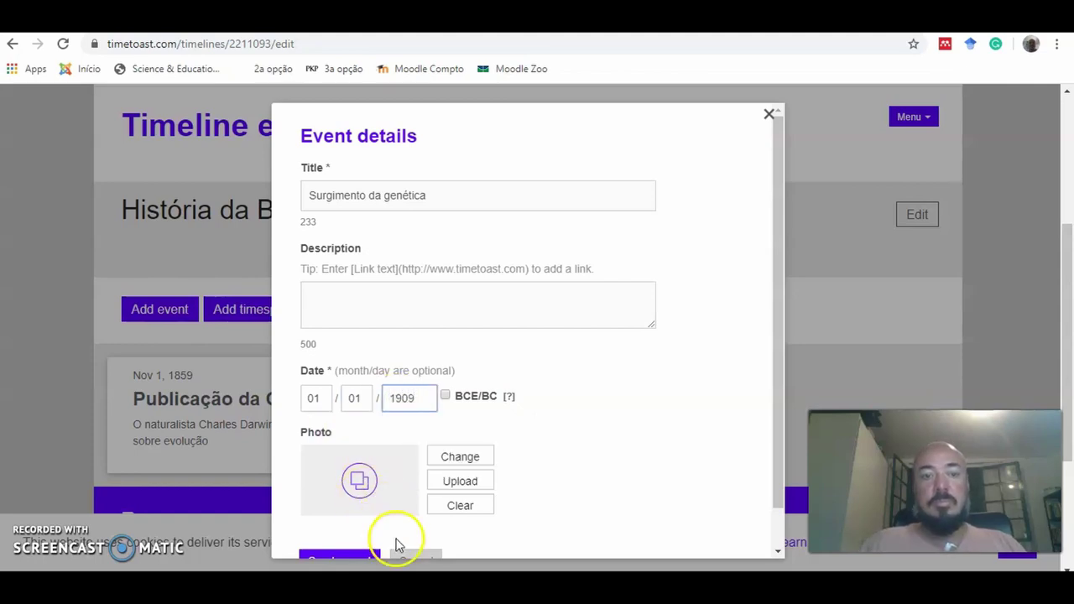
pyautogui.scroll(-1, 395, 546)
pyautogui.click(332, 520)
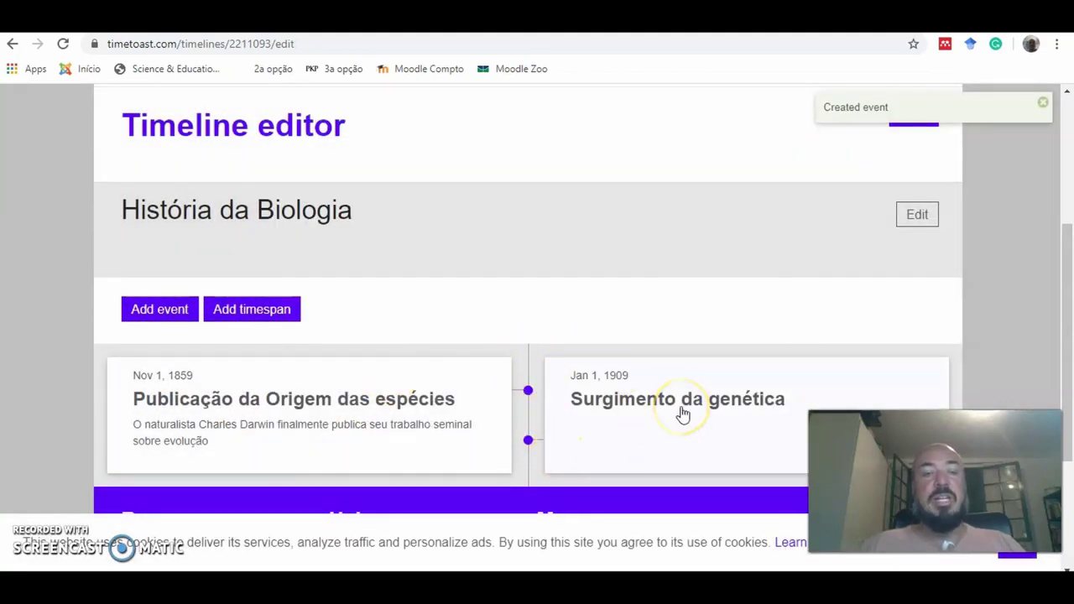
# Step: Review the details of the "Surgimento da genética" event, close them without editing and look over the timeline page
pyautogui.click(736, 407)
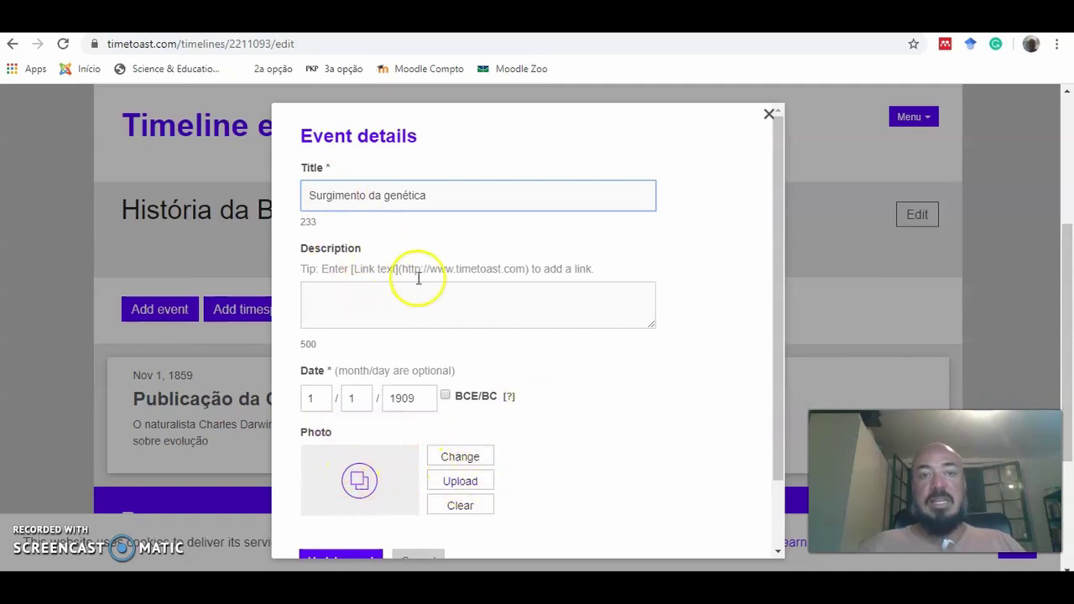
pyautogui.click(768, 117)
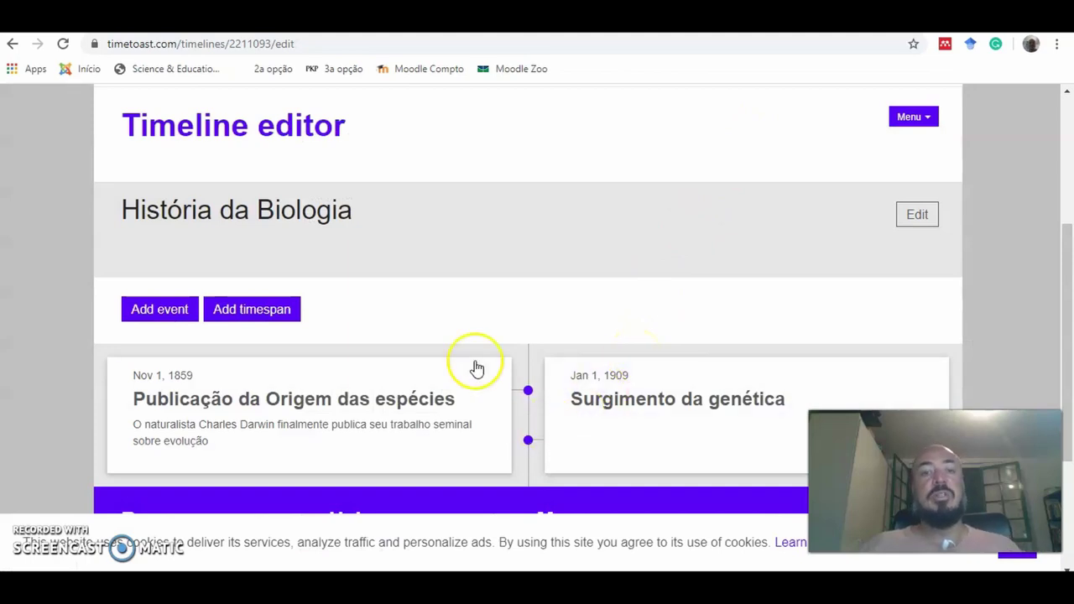
pyautogui.scroll(-3, 646, 417)
pyautogui.scroll(5, 645, 419)
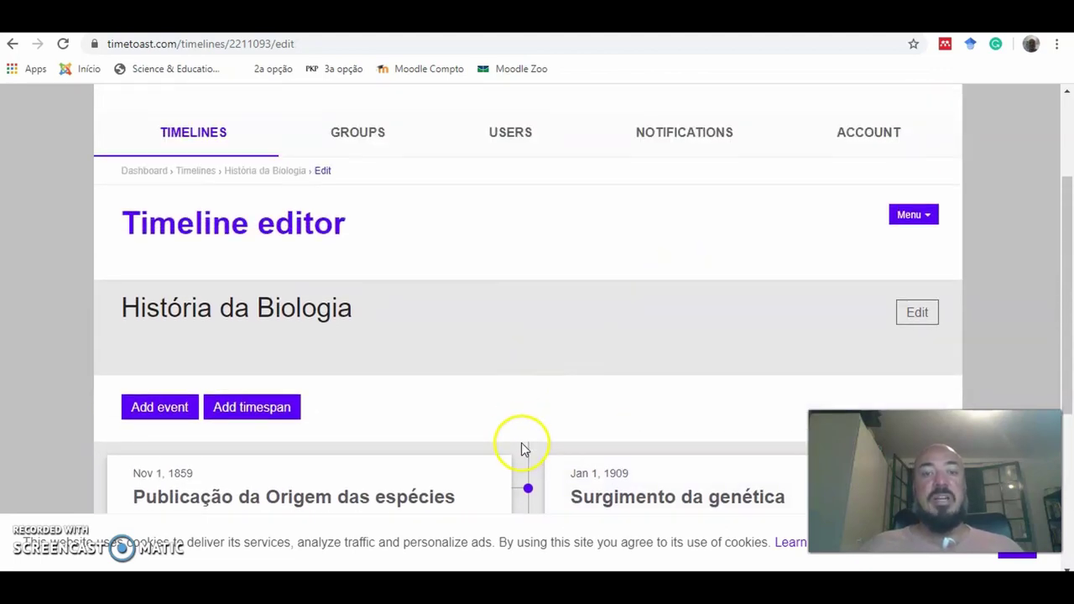
pyautogui.scroll(1, 614, 317)
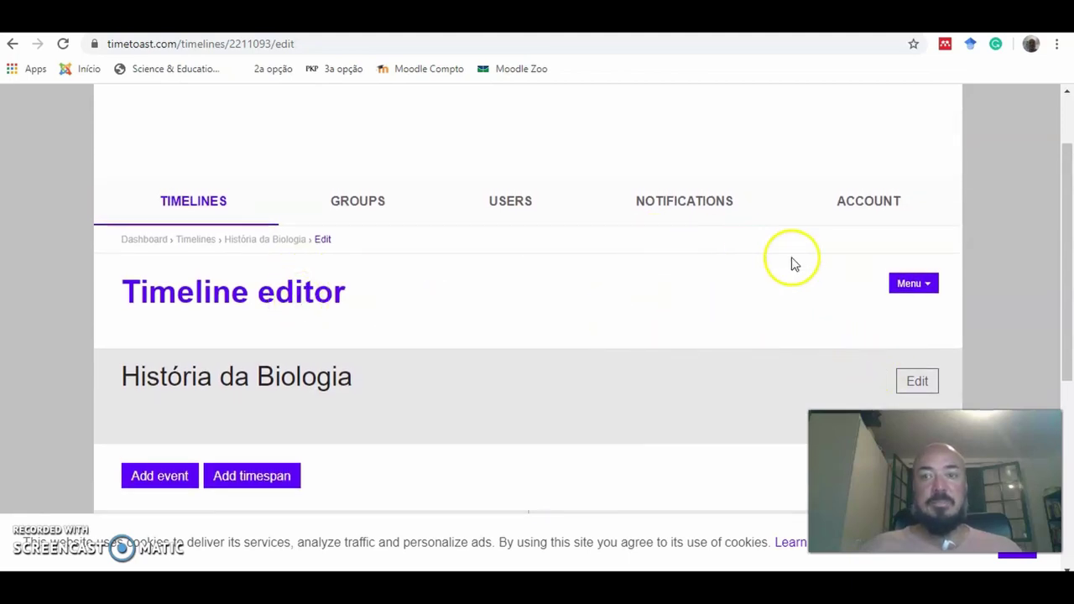
# Step: Examine the timeline's options for viewing, printing, sharing and Draft/Public status, and leave them unchanged
pyautogui.click(904, 284)
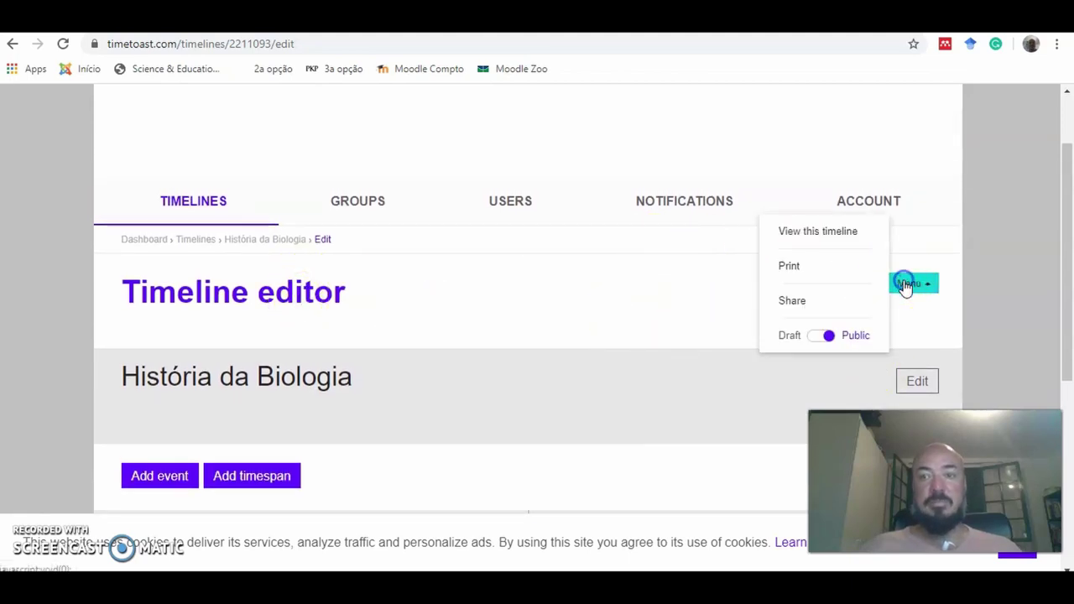
pyautogui.click(794, 268)
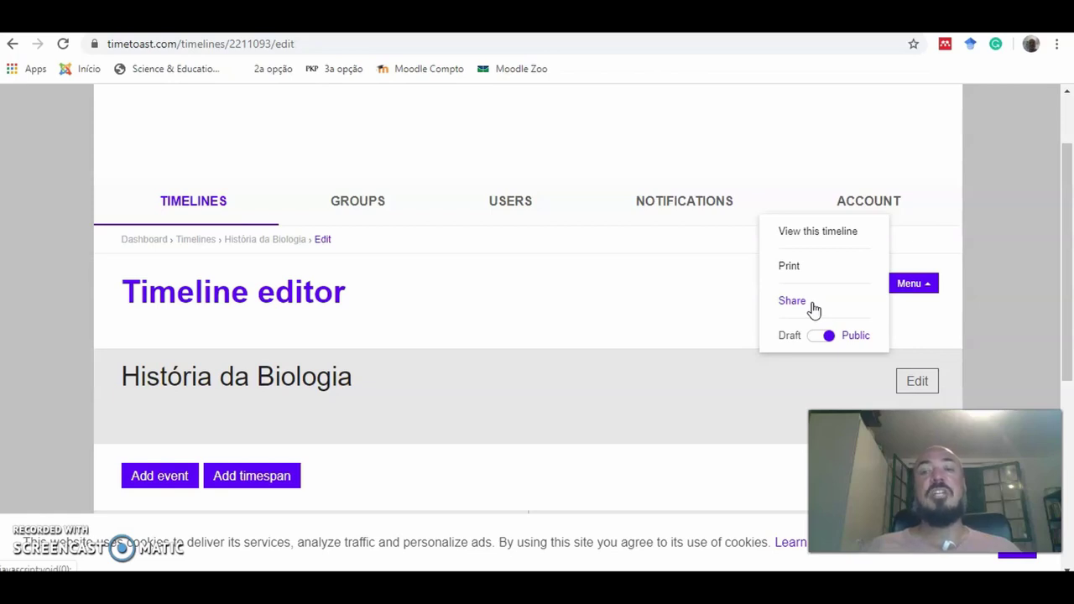
pyautogui.click(702, 311)
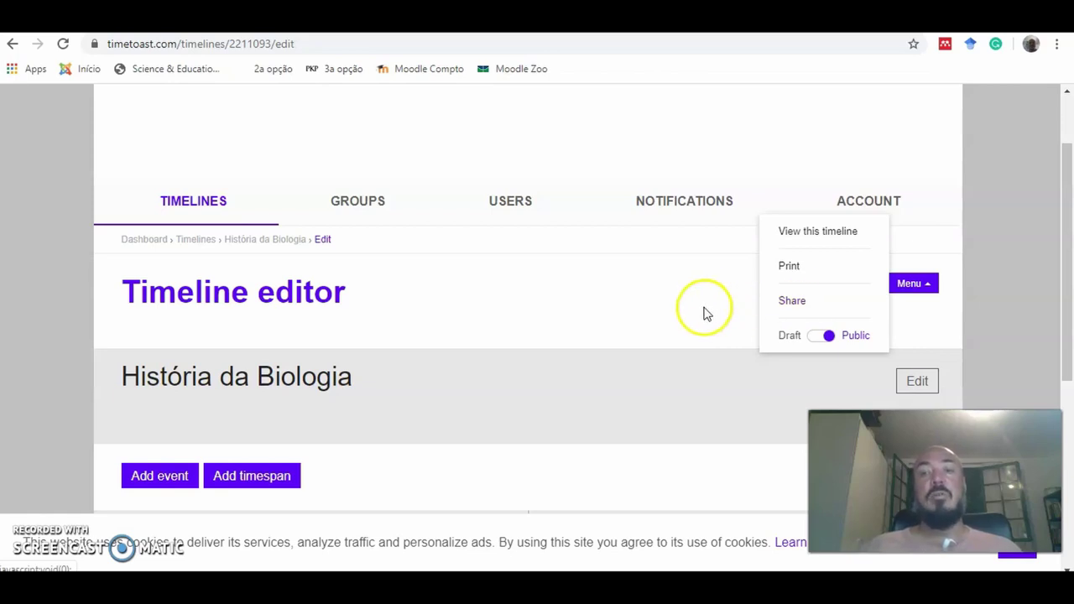
pyautogui.click(703, 310)
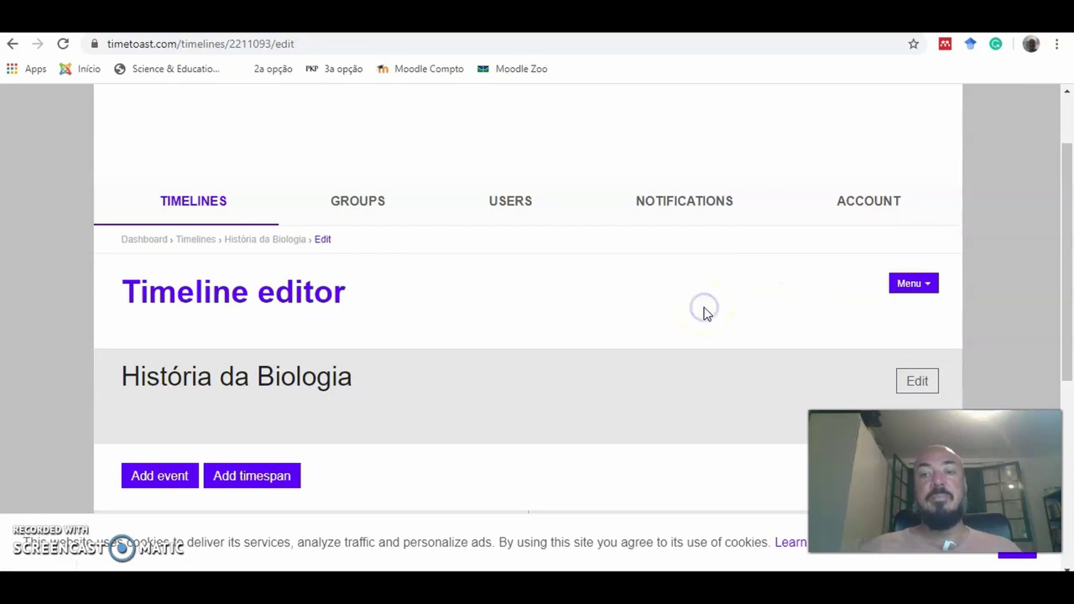